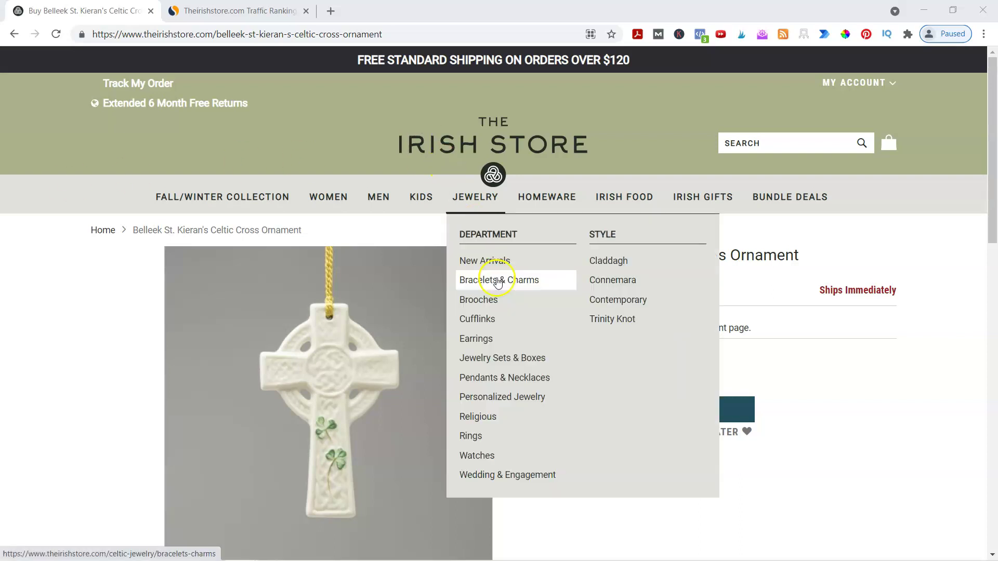
Return from the Celtic cross product page to the Ornaments category and look through the listed products.
scroll(71, 389, down, 3)
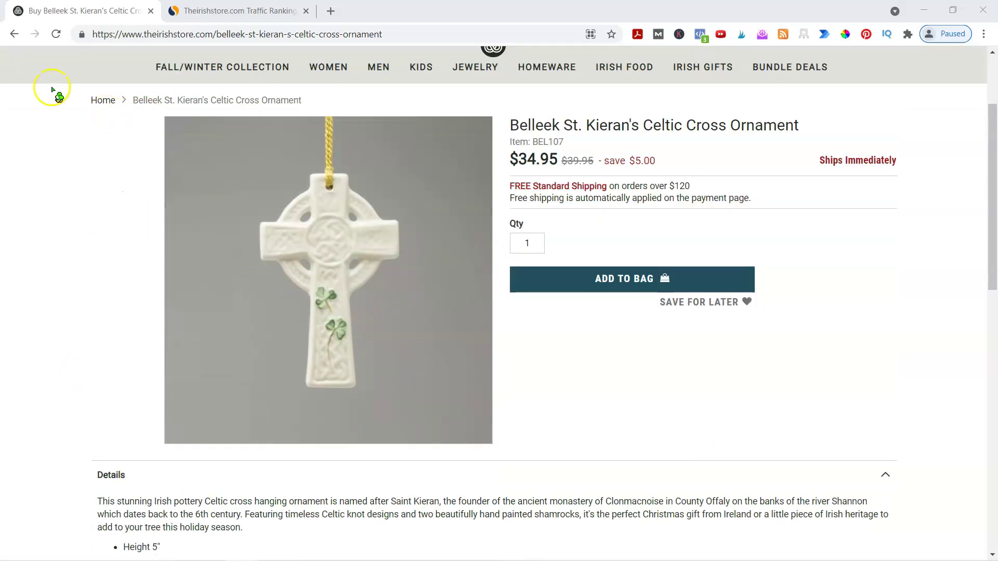
click(14, 34)
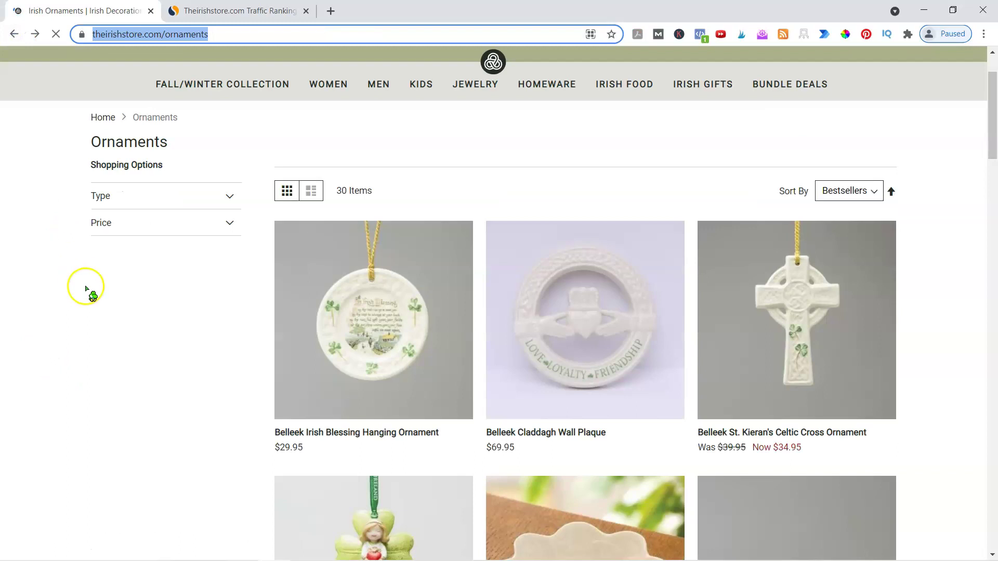
scroll(83, 270, down, 5)
scroll(102, 285, down, 8)
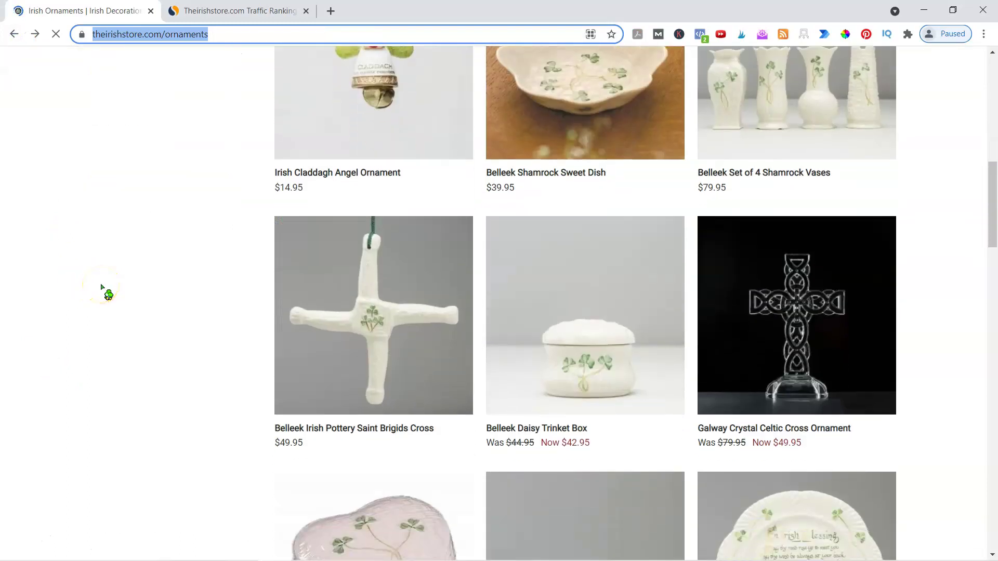
scroll(102, 287, up, 5)
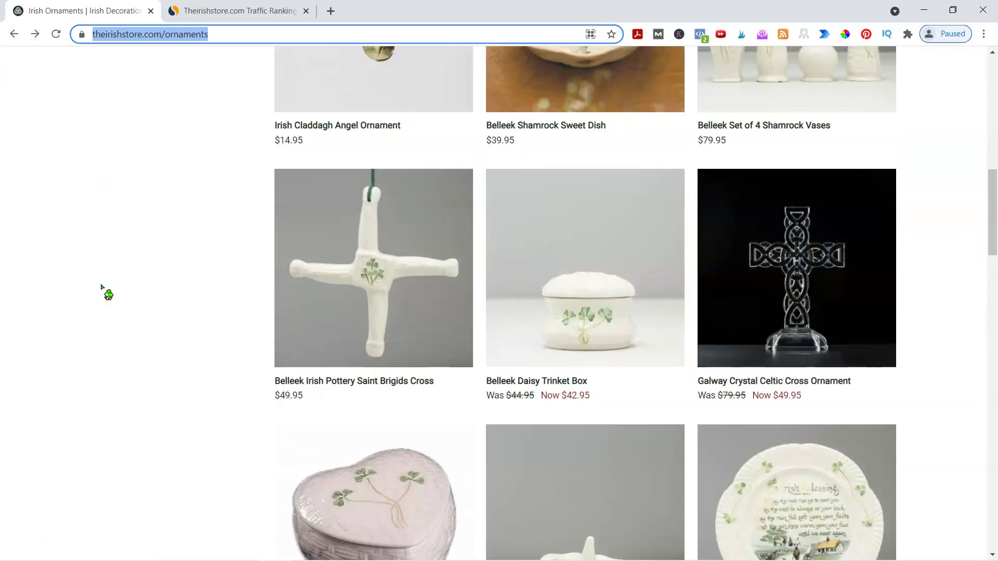
scroll(102, 286, up, 8)
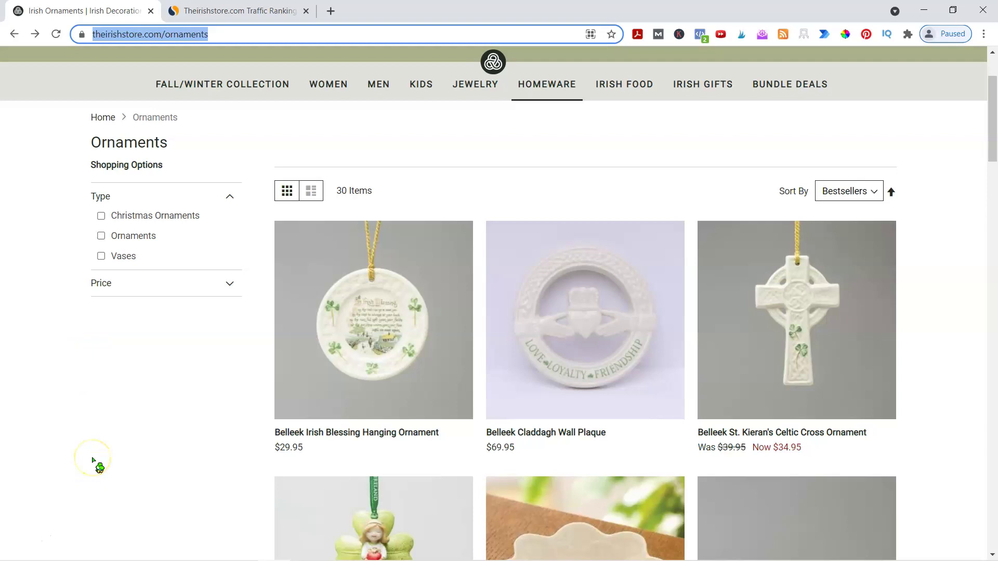
Search Google in a new tab for "where did celtic ornaments come from", then close that tab.
click(331, 11)
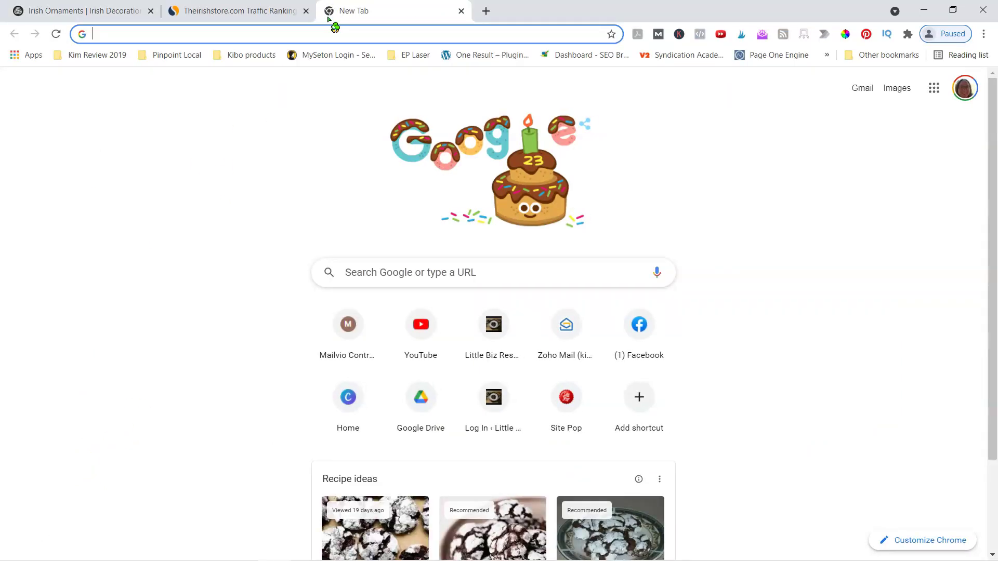
text(where d)
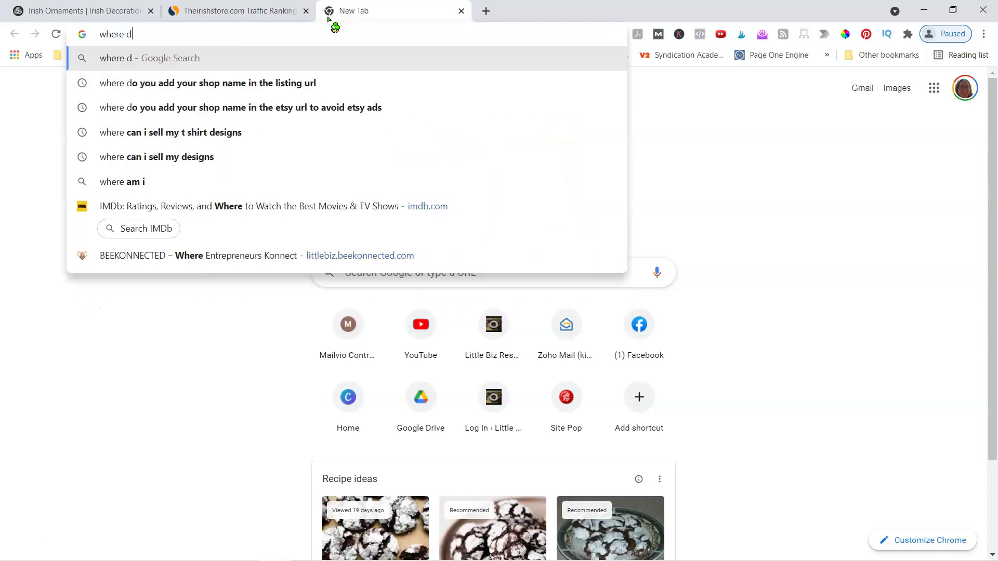
text(id celtic)
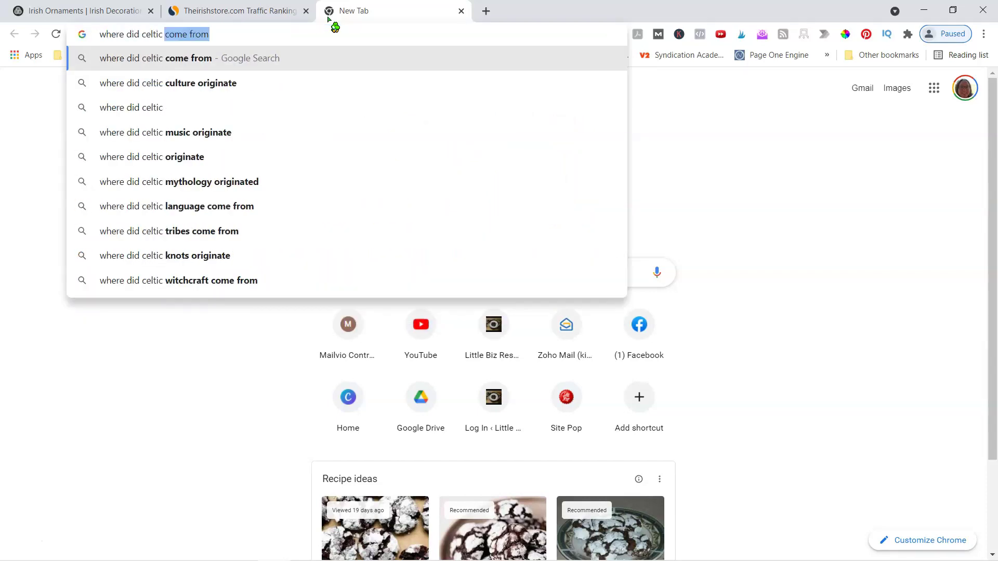
text( ornaments come )
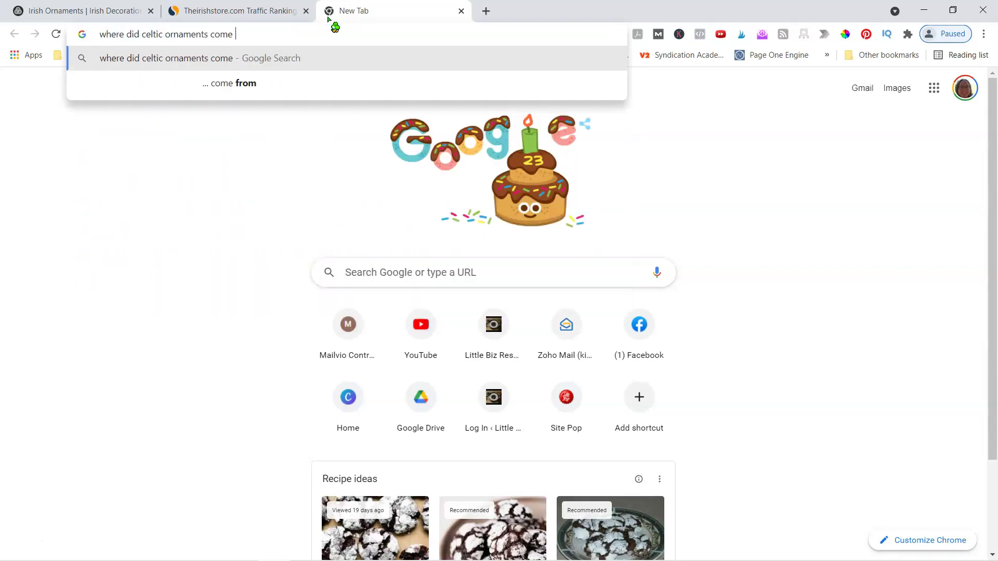
text(from)
key(Return)
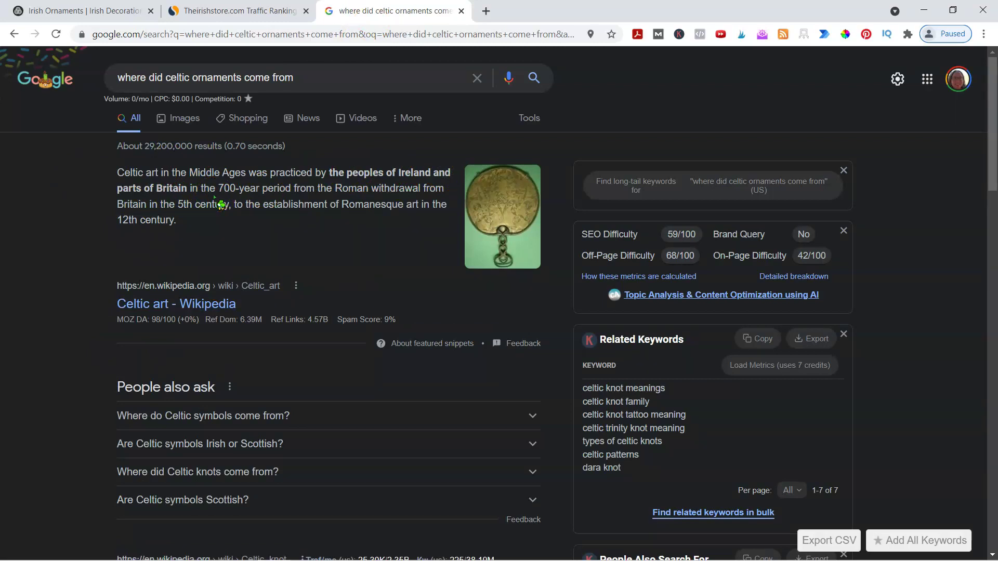
click(462, 11)
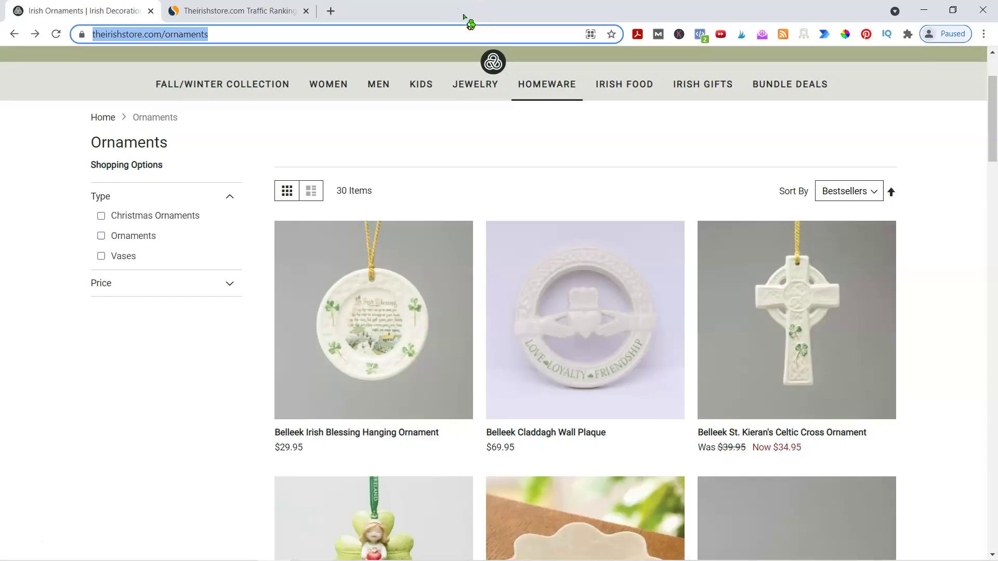
Examine the product types, designs and prices throughout the store's Ornaments category page.
click(234, 11)
click(86, 11)
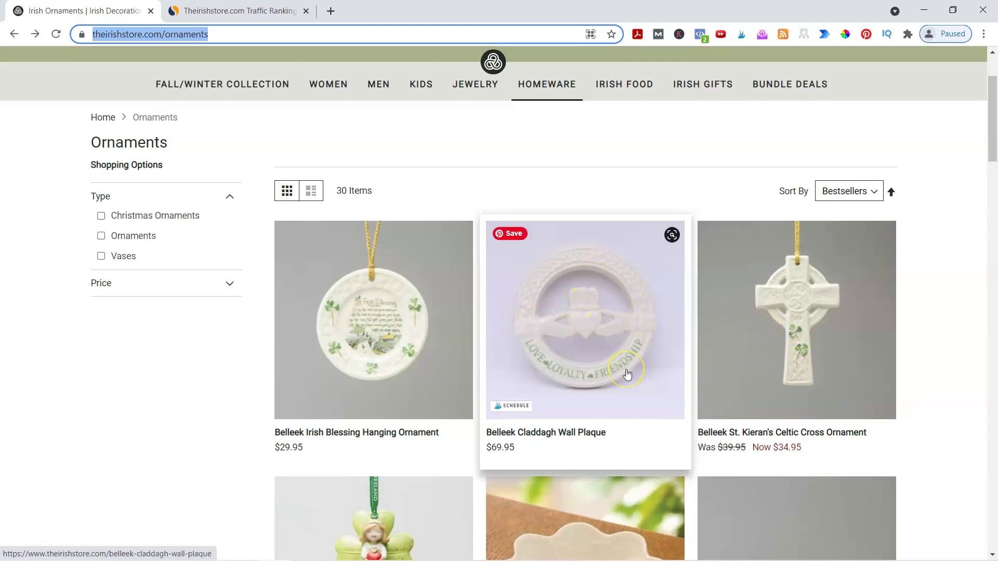
scroll(627, 375, down, 2)
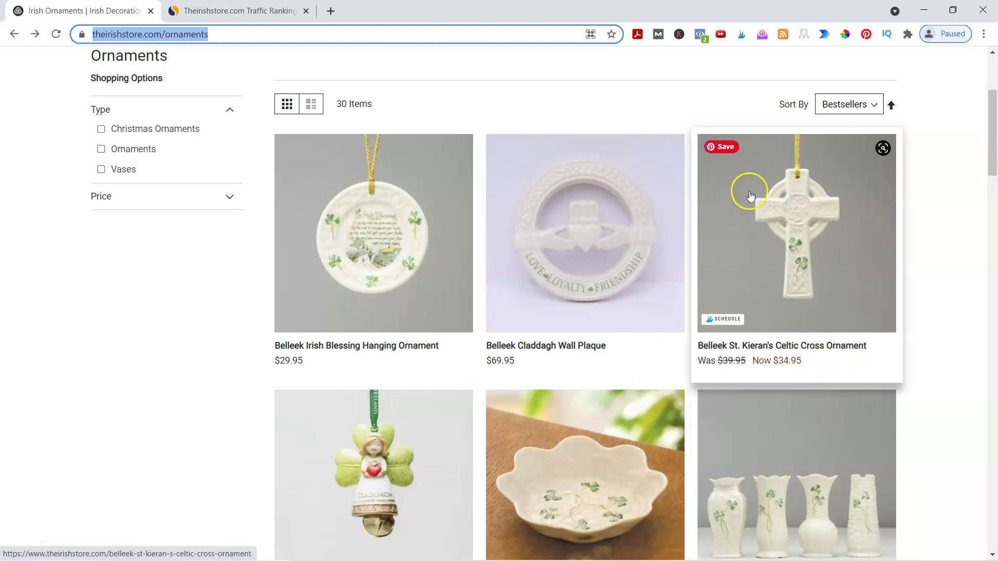
scroll(147, 279, down, 9)
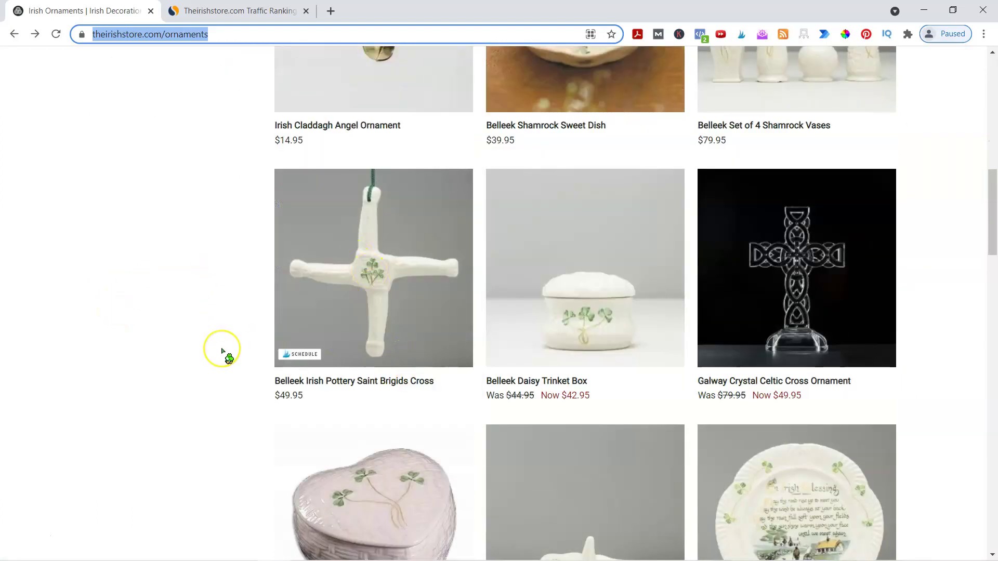
scroll(222, 351, down, 1)
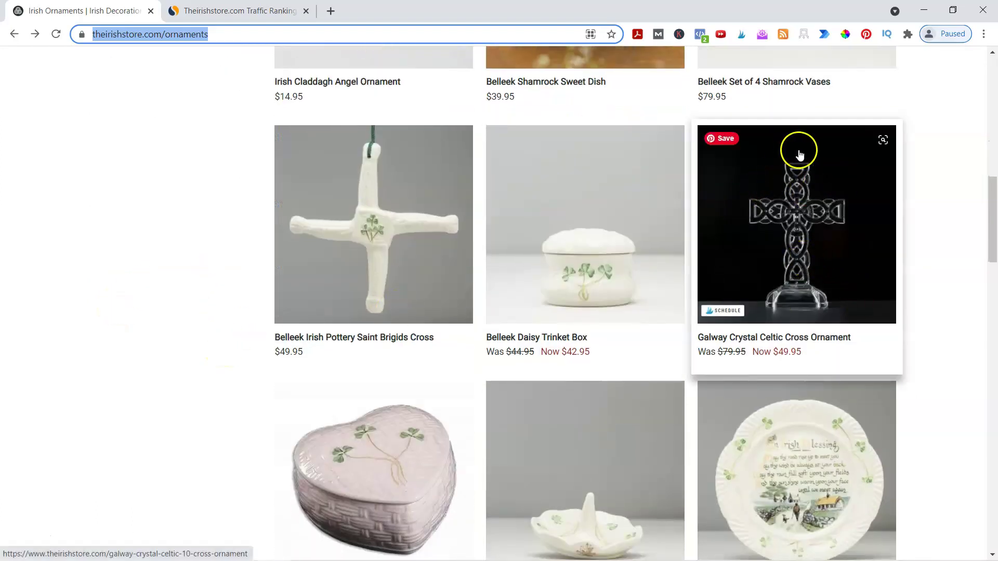
scroll(155, 411, down, 5)
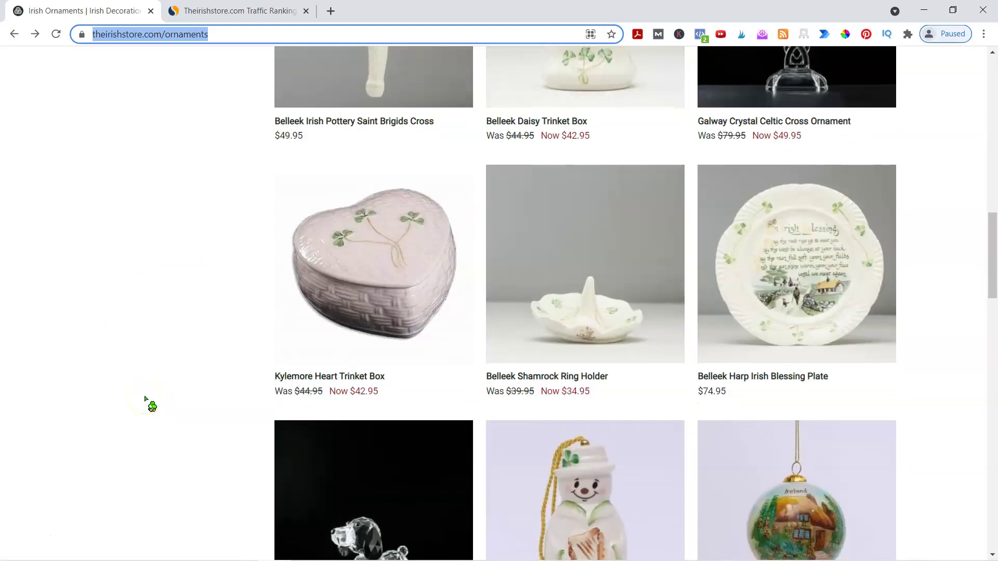
scroll(148, 404, down, 4)
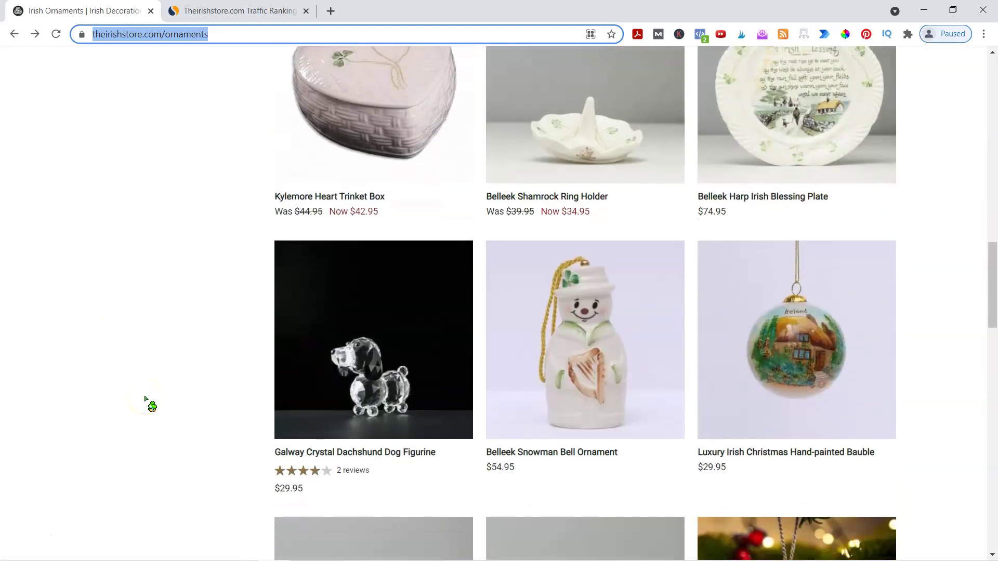
scroll(147, 403, down, 3)
scroll(147, 402, down, 7)
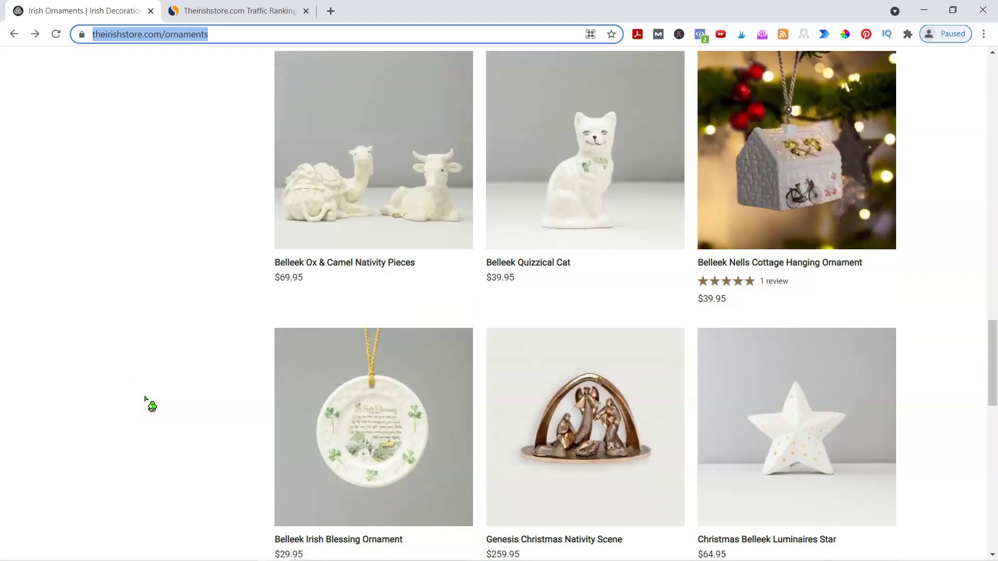
scroll(147, 402, down, 2)
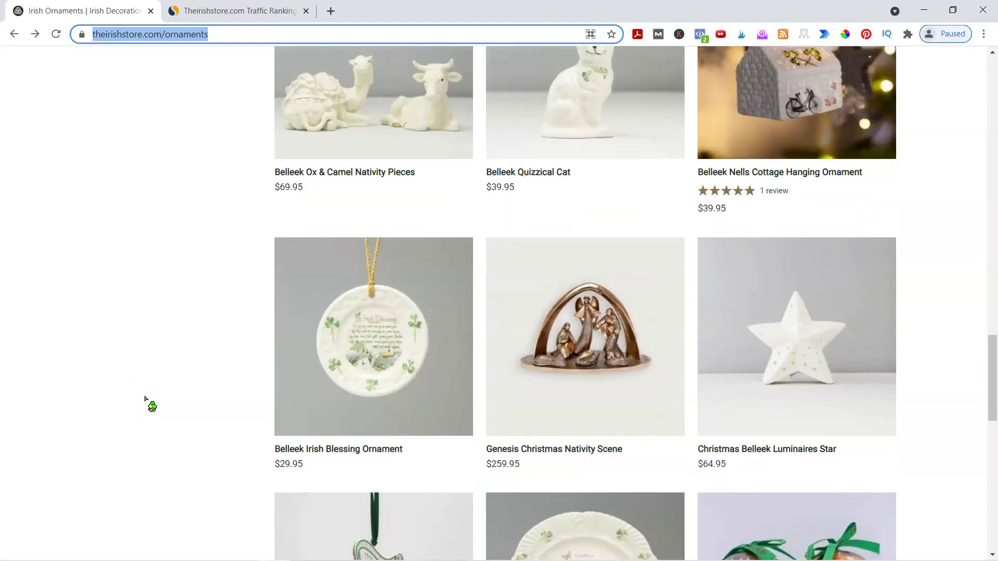
scroll(147, 402, up, 20)
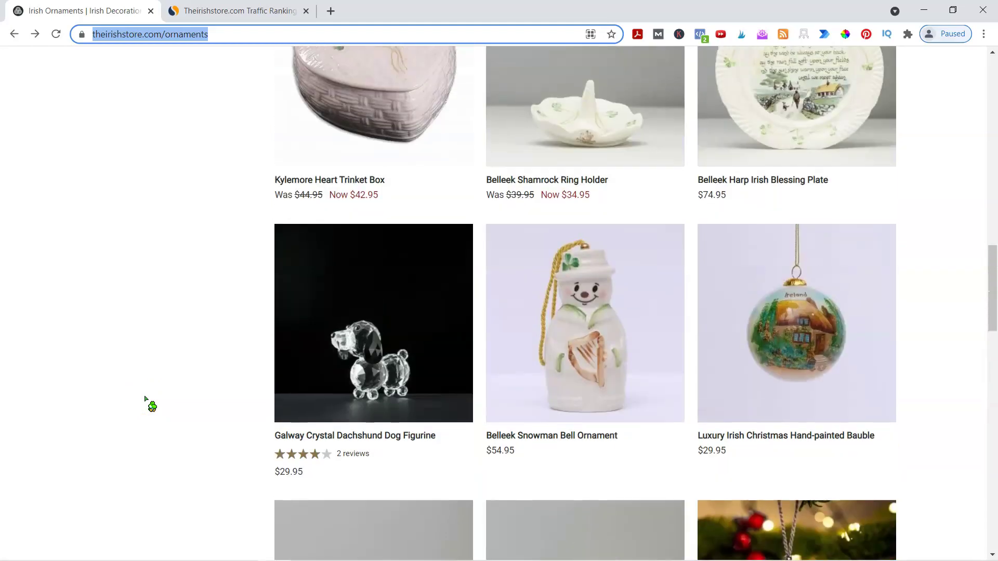
scroll(147, 403, up, 10)
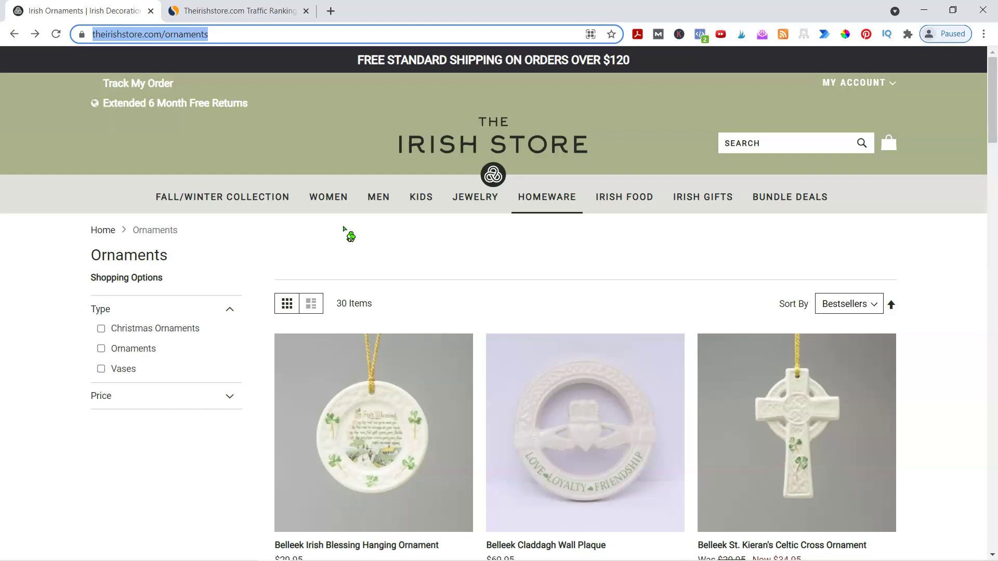
Run a Keywords Everywhere page analysis on the store's Ornaments category page.
click(260, 7)
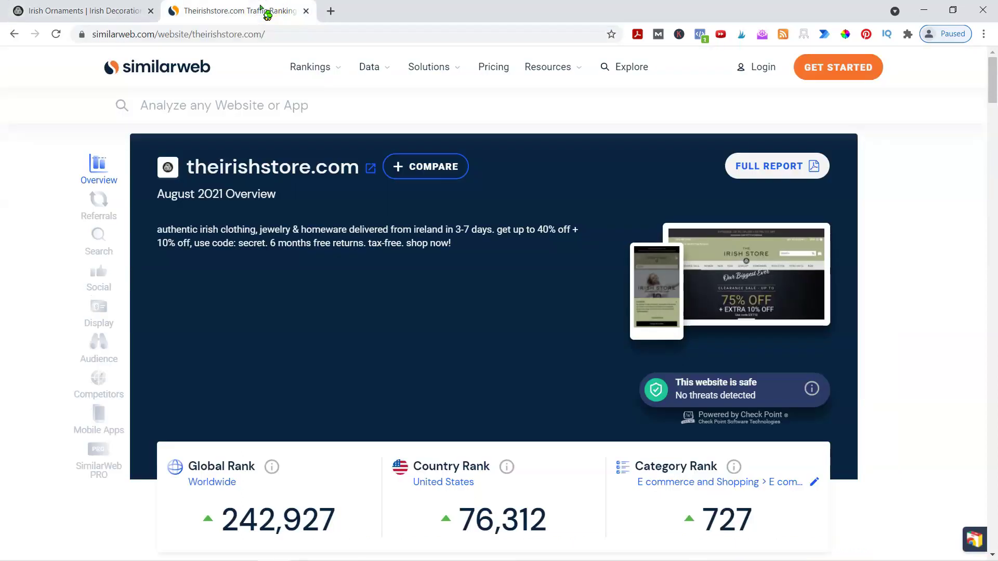
click(52, 11)
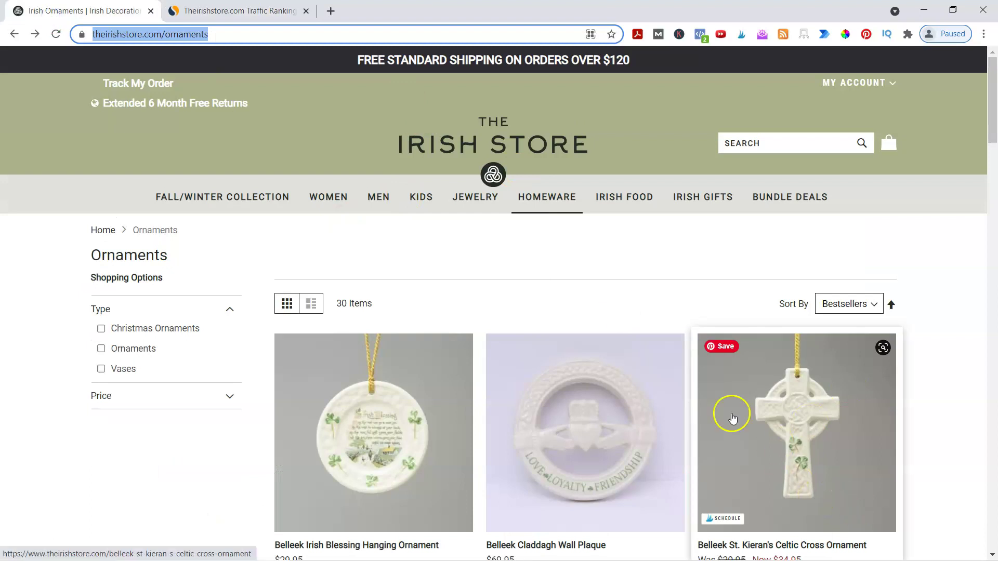
scroll(732, 419, down, 4)
right_click(103, 321)
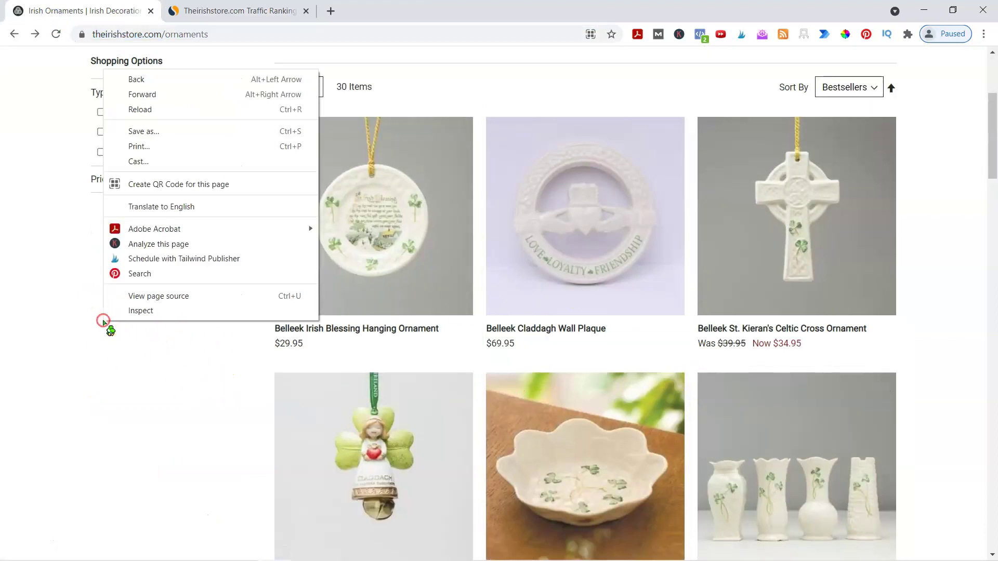
click(154, 245)
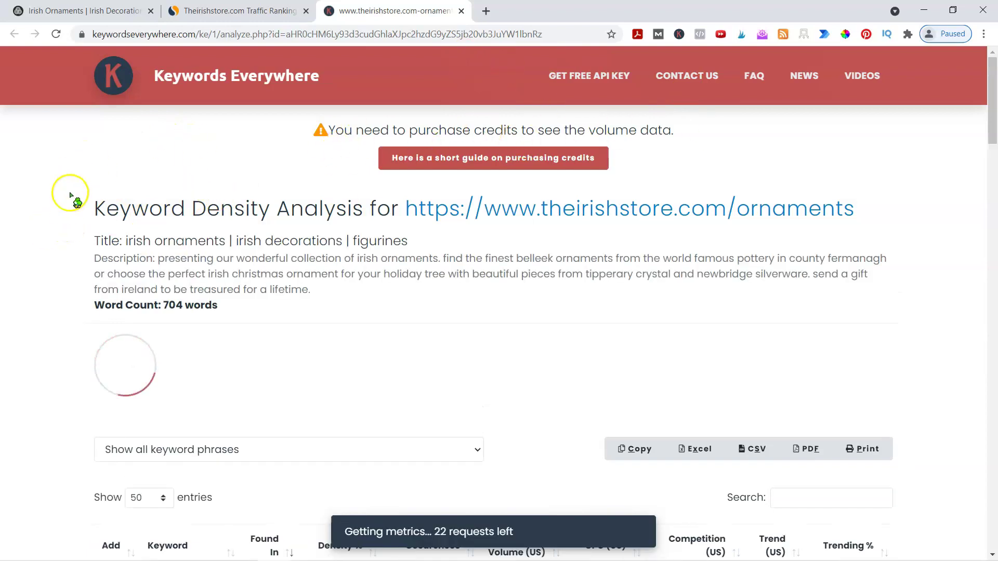
Examine the keyword density table for the Ornaments page, including monthly volume, competition and trend of each keyword.
scroll(46, 224, down, 4)
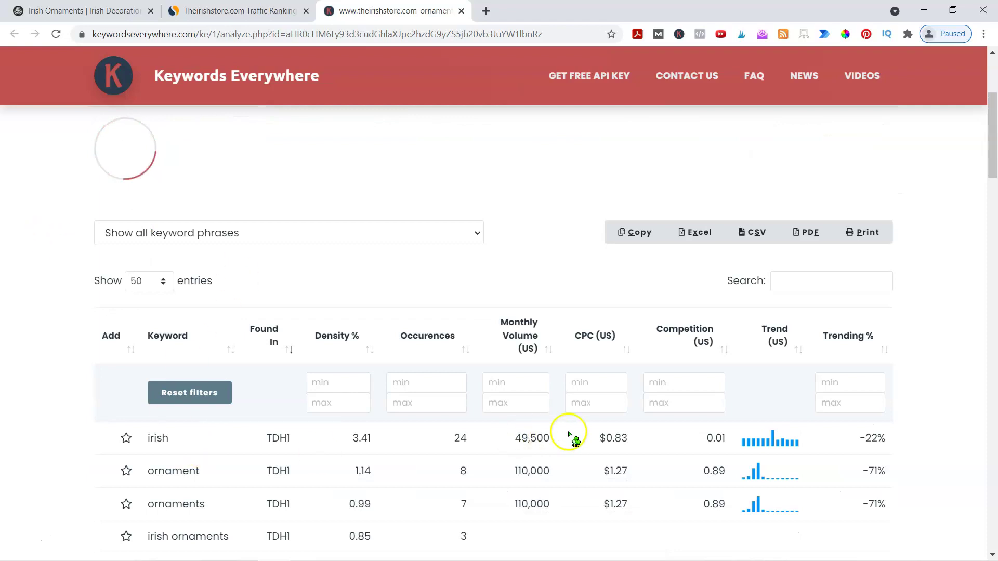
scroll(570, 435, down, 1)
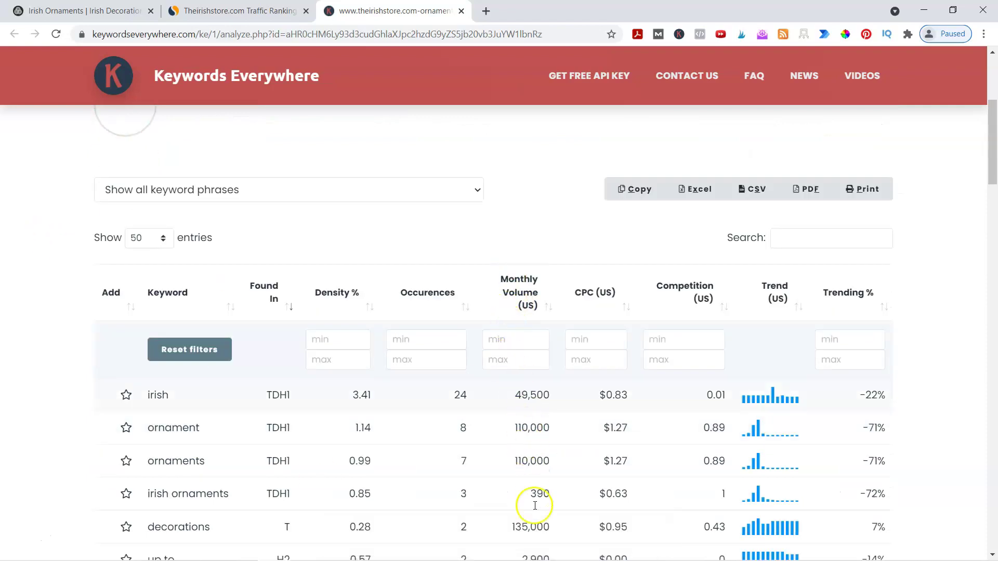
scroll(534, 505, down, 2)
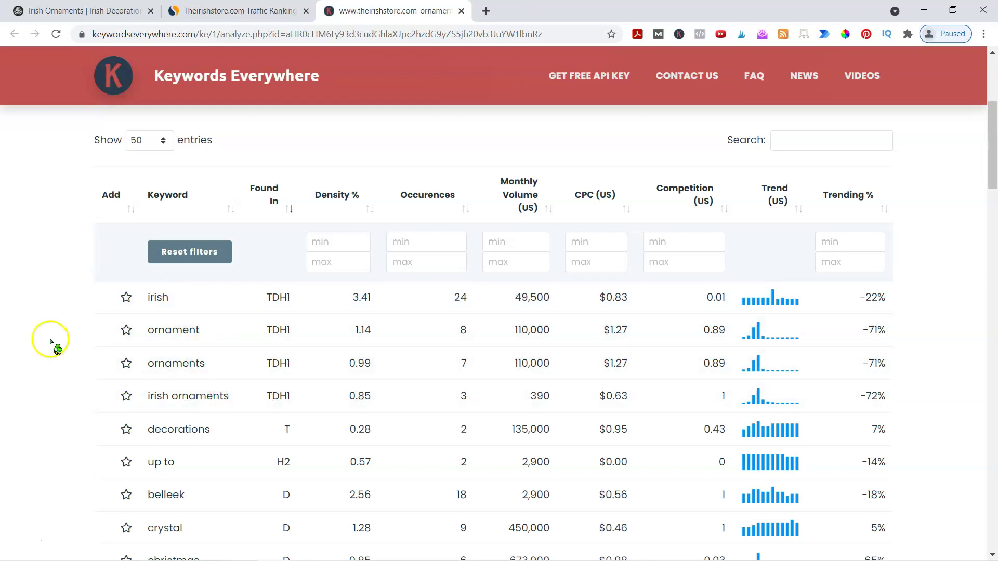
scroll(44, 338, down, 3)
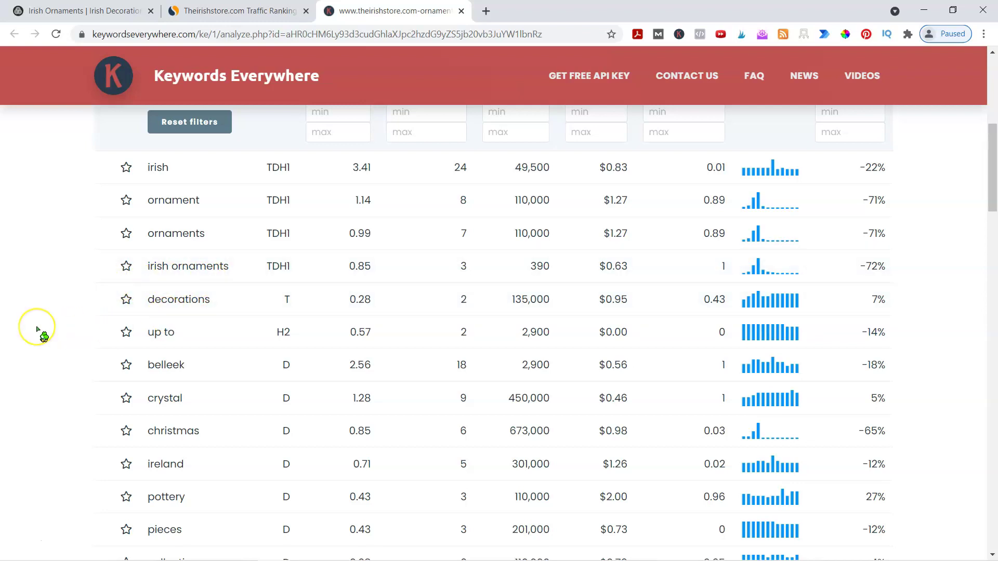
scroll(40, 329, down, 3)
scroll(40, 329, up, 5)
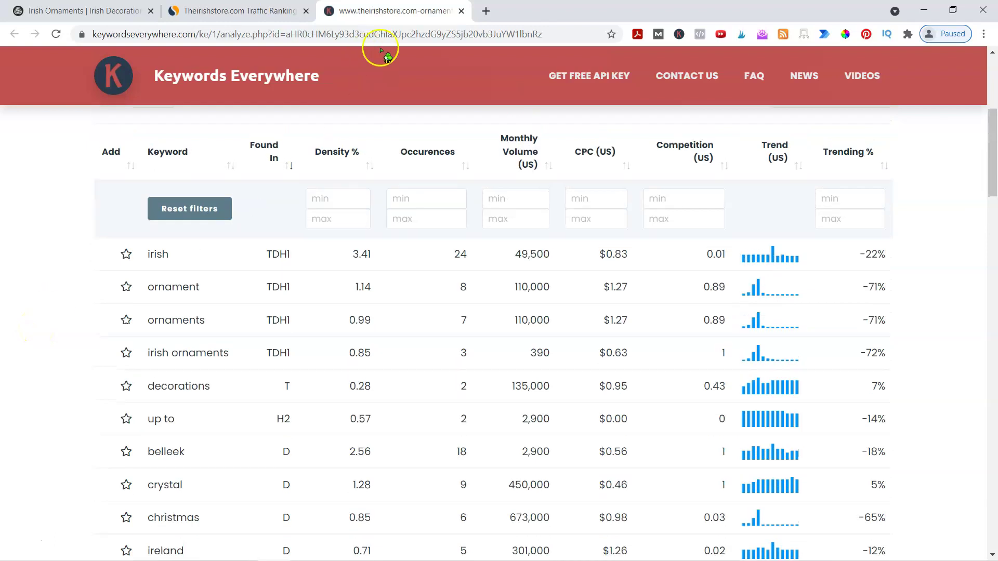
Search Google in a new tab for "irish decorations" and review the ranking sites and related keywords.
click(487, 11)
text(irish)
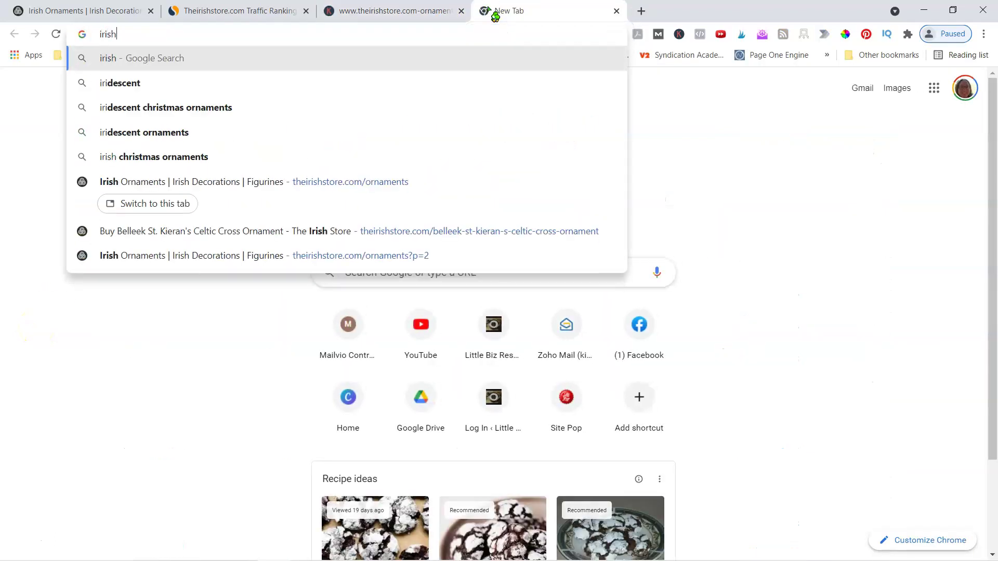
text( decorations)
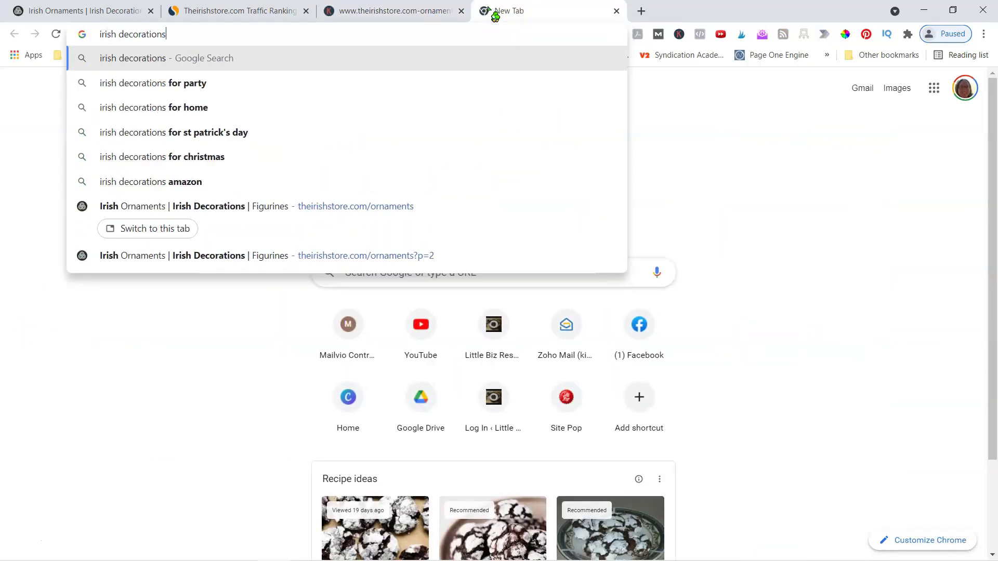
key(Return)
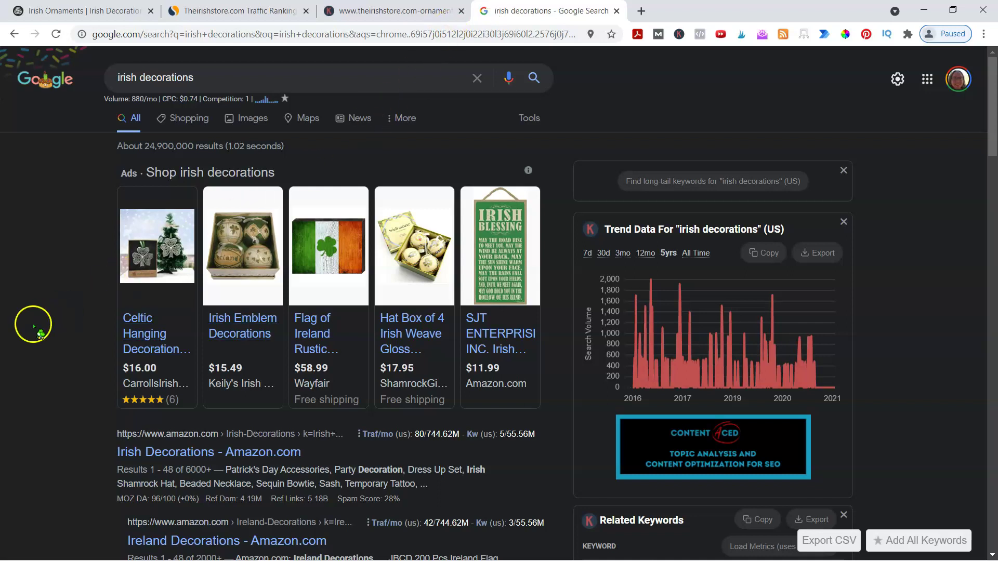
scroll(31, 325, down, 5)
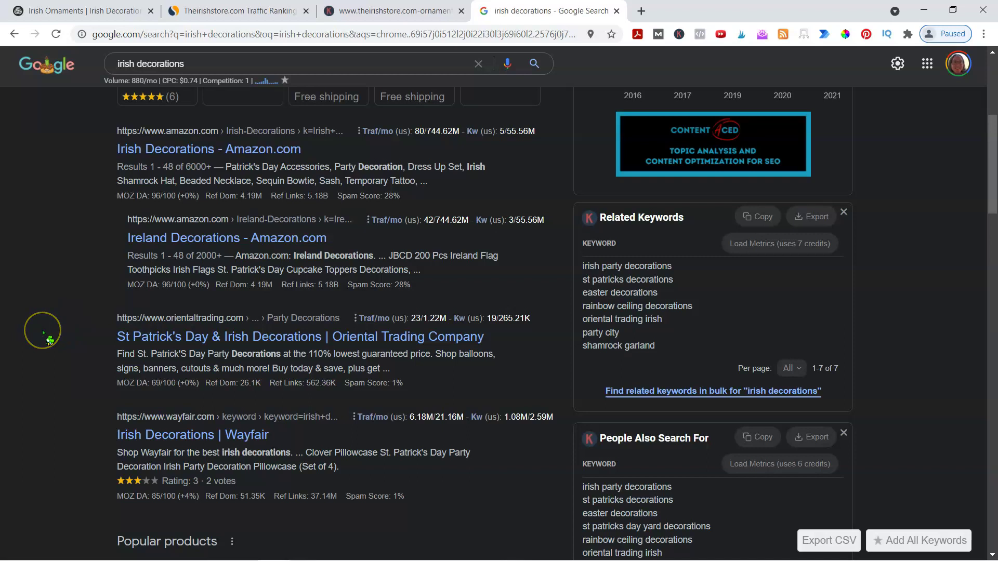
scroll(50, 341, up, 1)
scroll(49, 340, down, 1)
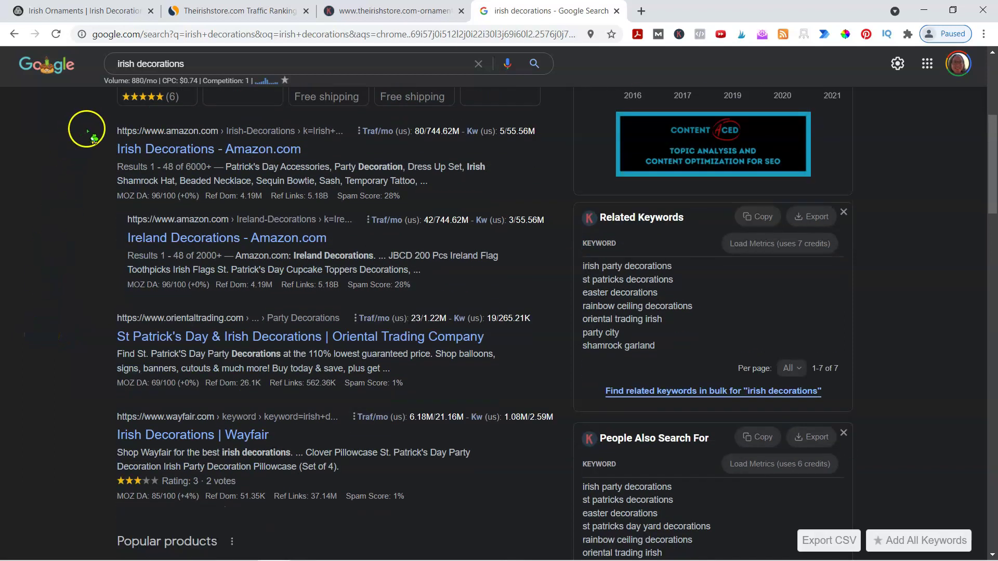
Examine the rest of the first results page for "irish decorations", including the popular products, long-tail keywords and related searches.
scroll(52, 260, down, 5)
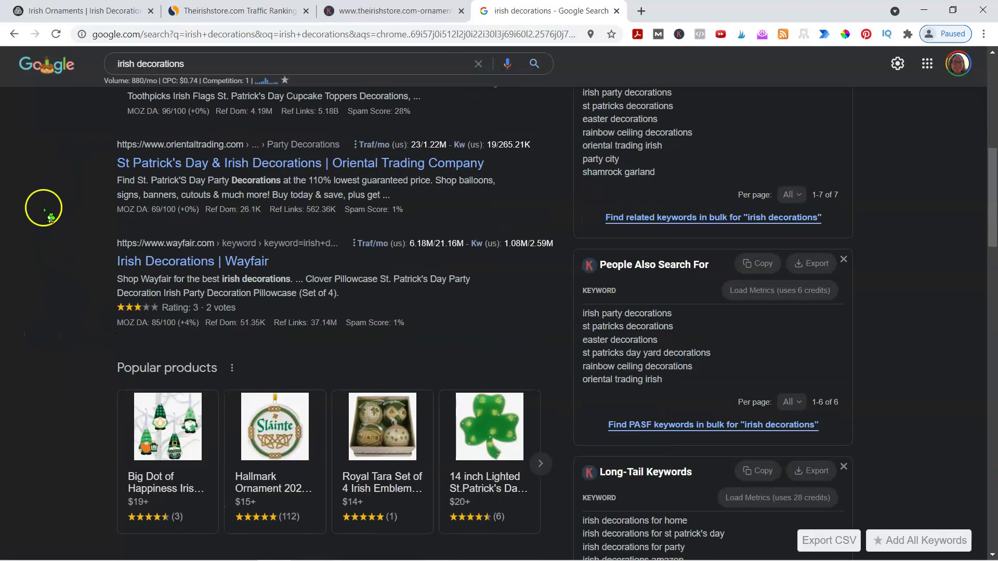
scroll(52, 268, down, 1)
scroll(31, 254, down, 5)
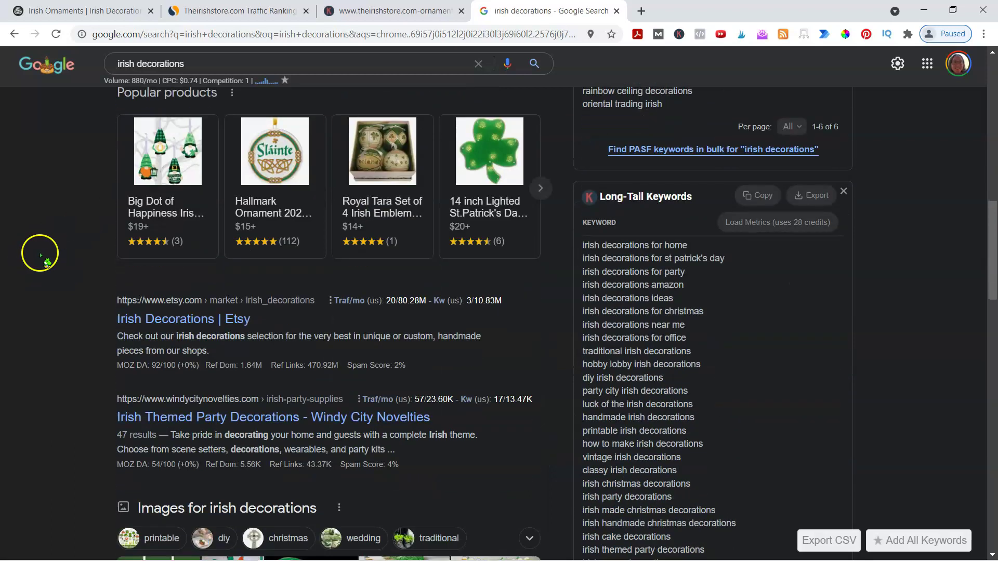
scroll(42, 255, down, 3)
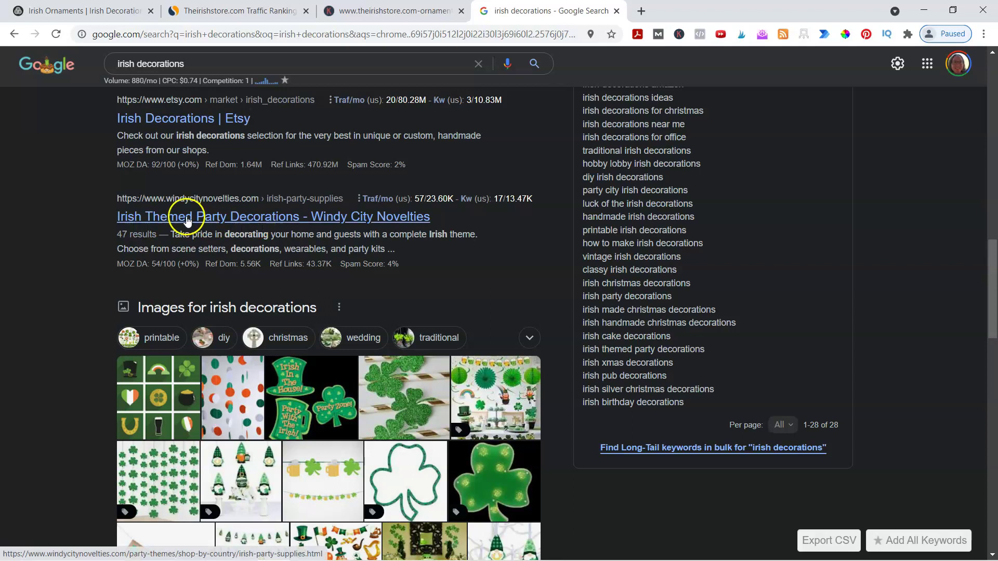
scroll(53, 241, down, 10)
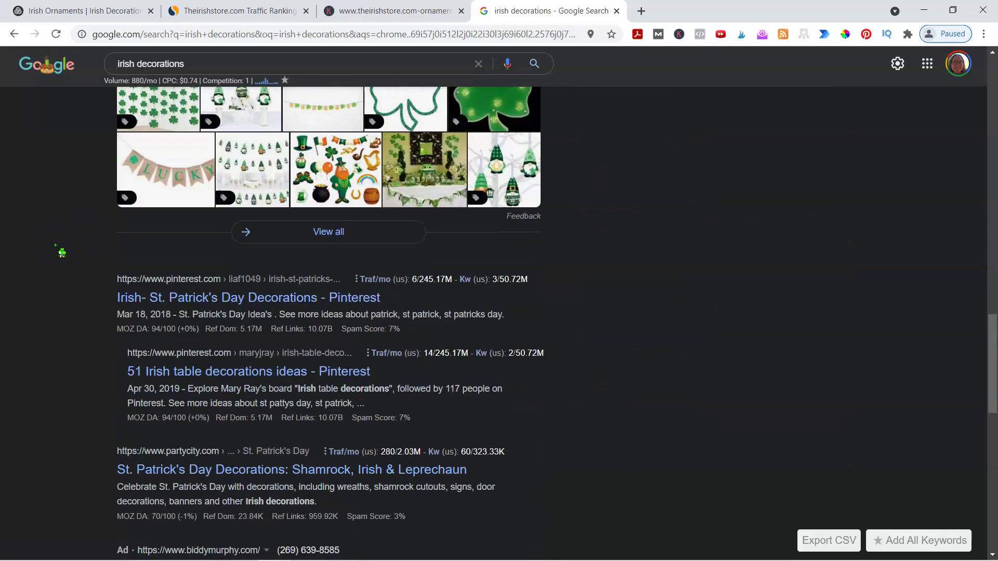
scroll(55, 234, down, 5)
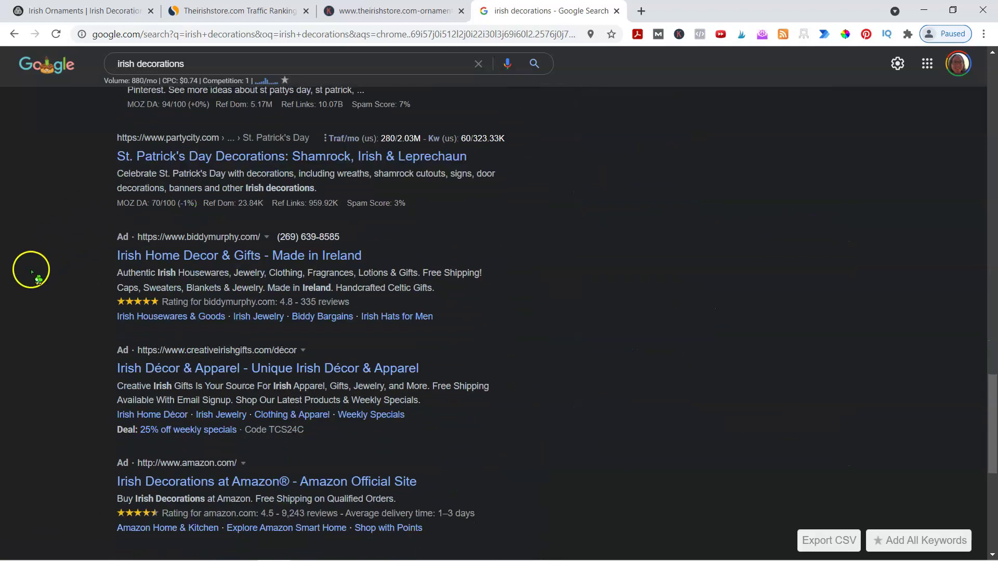
scroll(40, 268, down, 4)
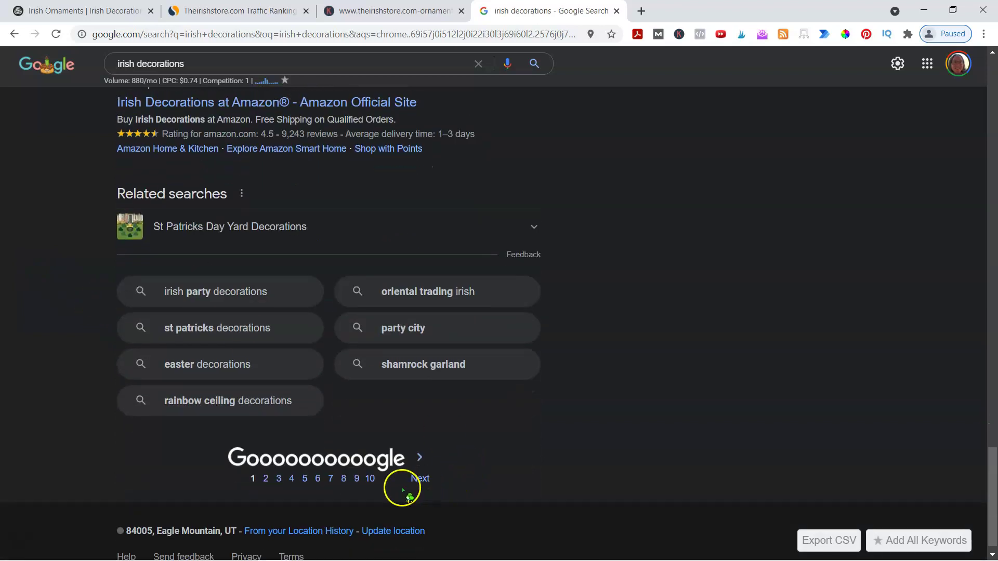
Go to the second page of results and open the oldworldchristmas.com "Irish Christmas Ornaments" result in a new tab.
click(420, 479)
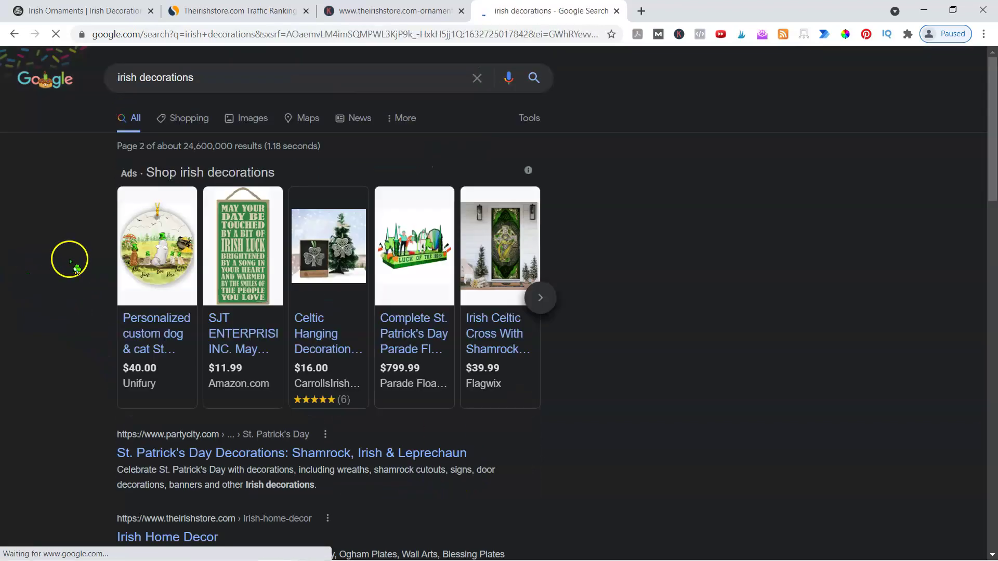
scroll(63, 270, down, 2)
scroll(64, 271, down, 4)
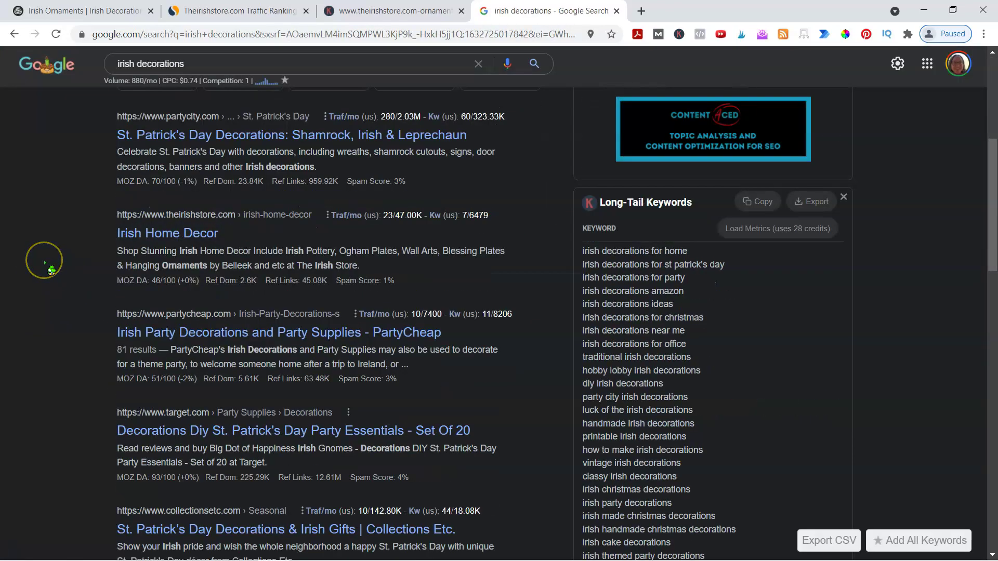
scroll(44, 276, down, 6)
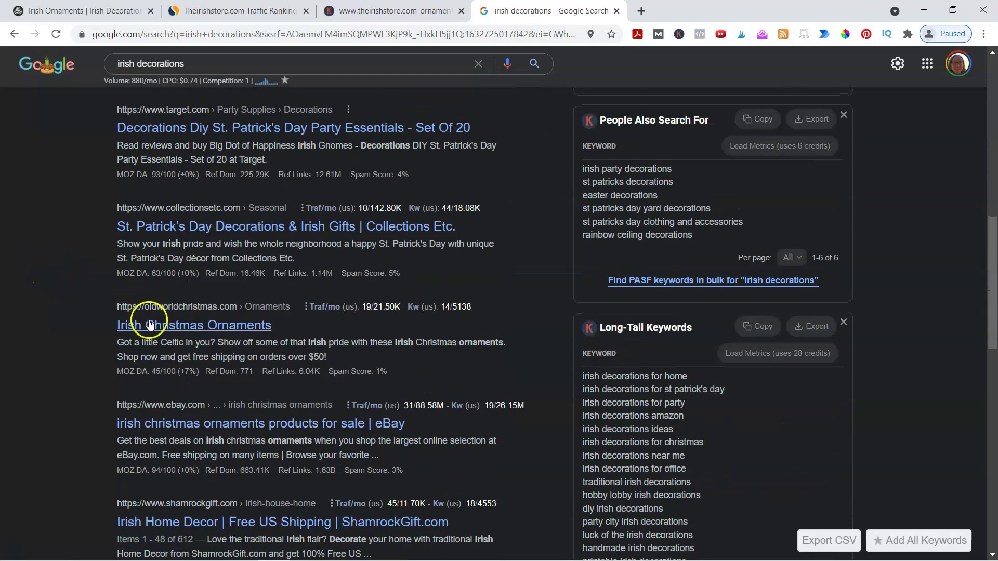
right_click(165, 325)
click(181, 330)
key(ctrl+Tab)
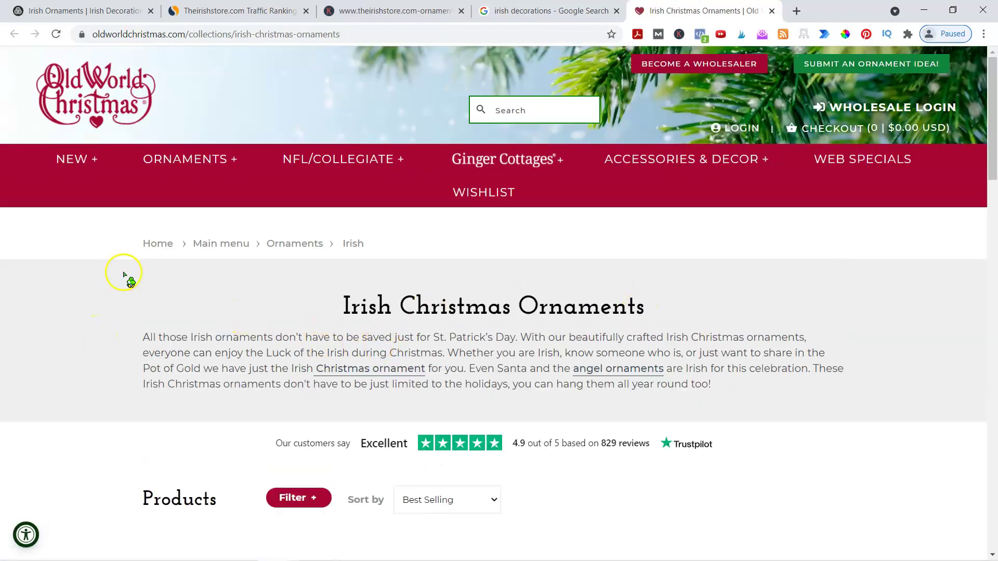
Examine the designs and prices in the Irish Christmas Ornaments collection and the site's ornament categories, dismissing the newsletter sign-up.
mouse_move(174, 161)
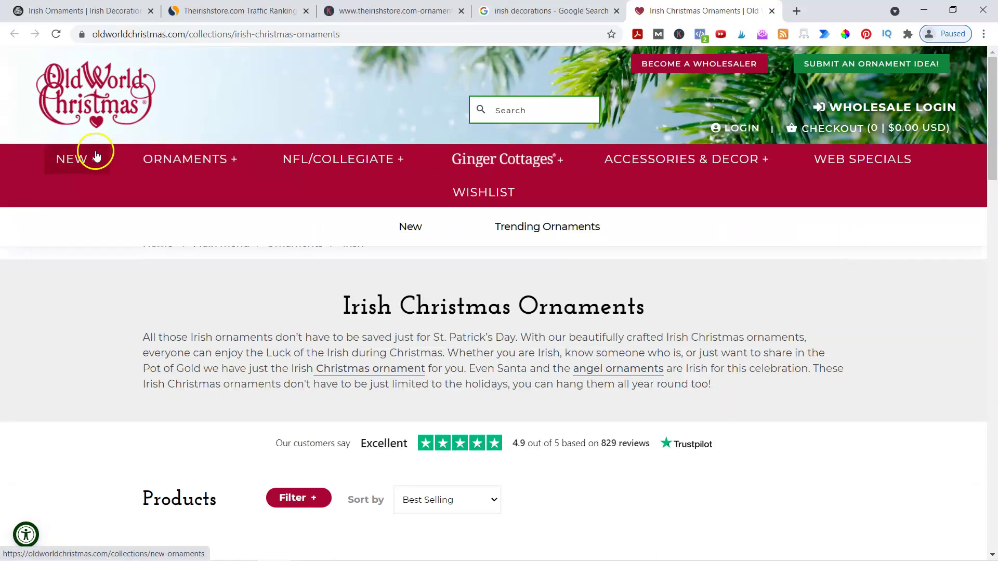
scroll(68, 338, down, 6)
scroll(68, 343, down, 10)
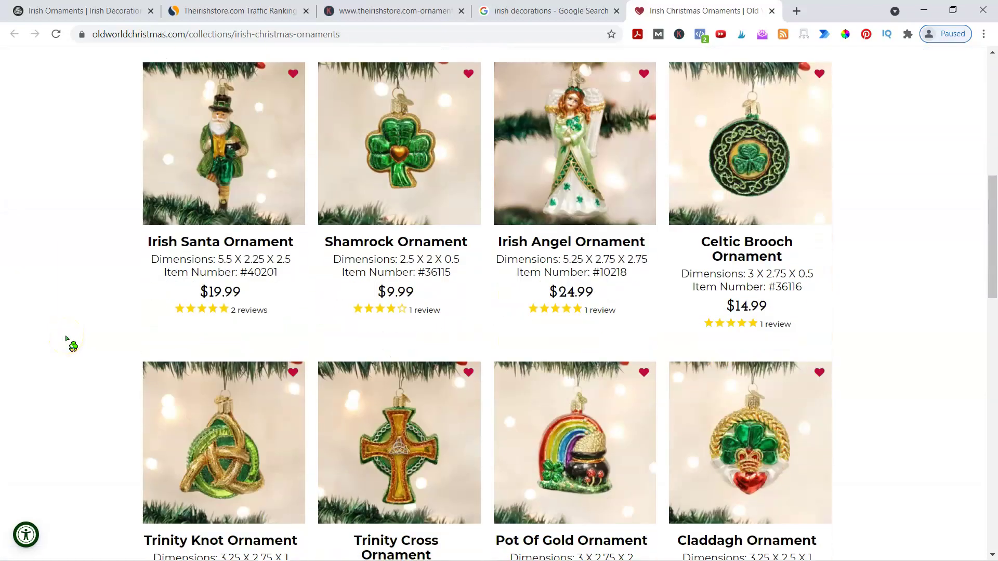
scroll(71, 345, up, 4)
scroll(160, 312, up, 12)
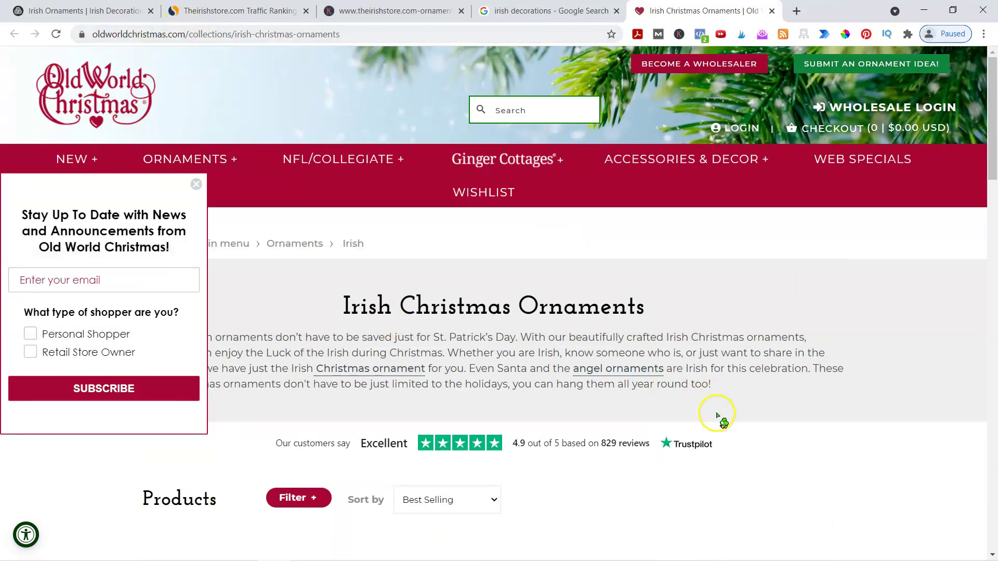
scroll(680, 415, down, 5)
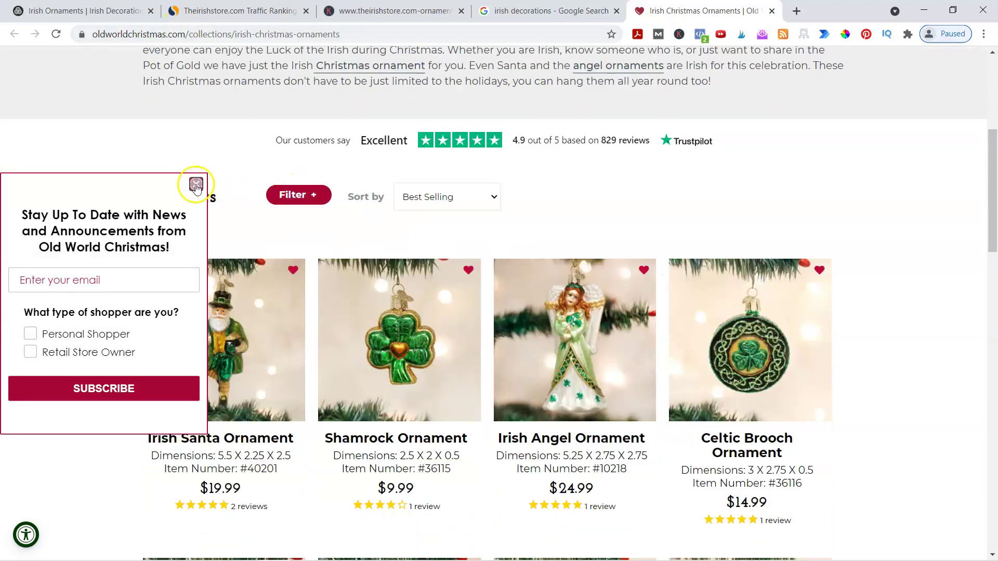
click(196, 184)
scroll(62, 260, down, 8)
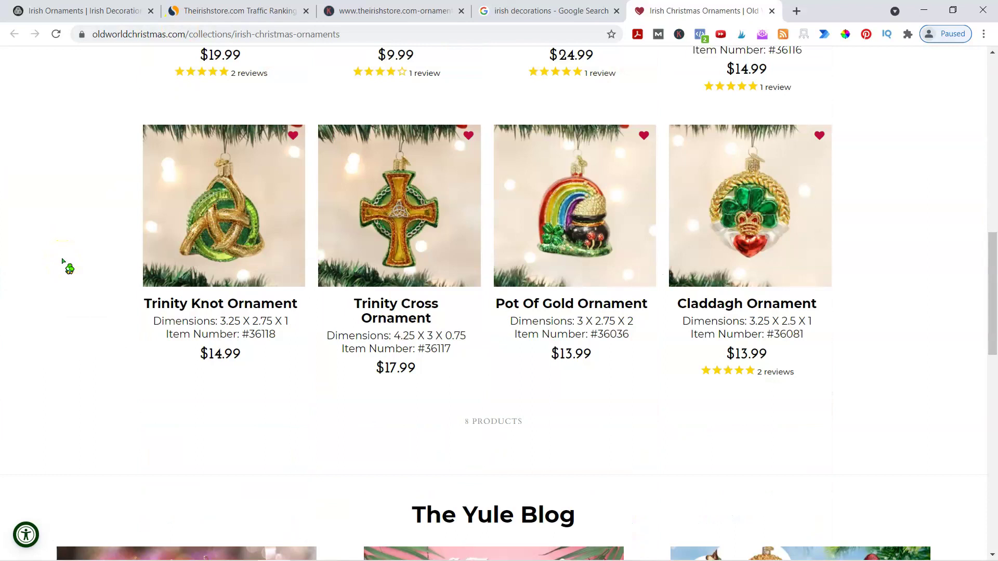
scroll(63, 260, down, 5)
scroll(63, 261, up, 19)
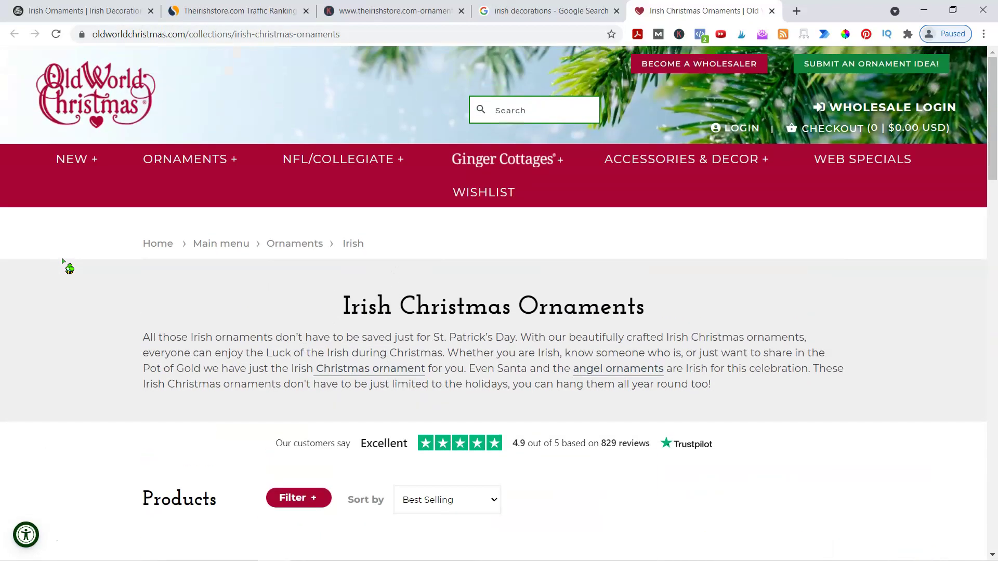
click(197, 314)
click(151, 293)
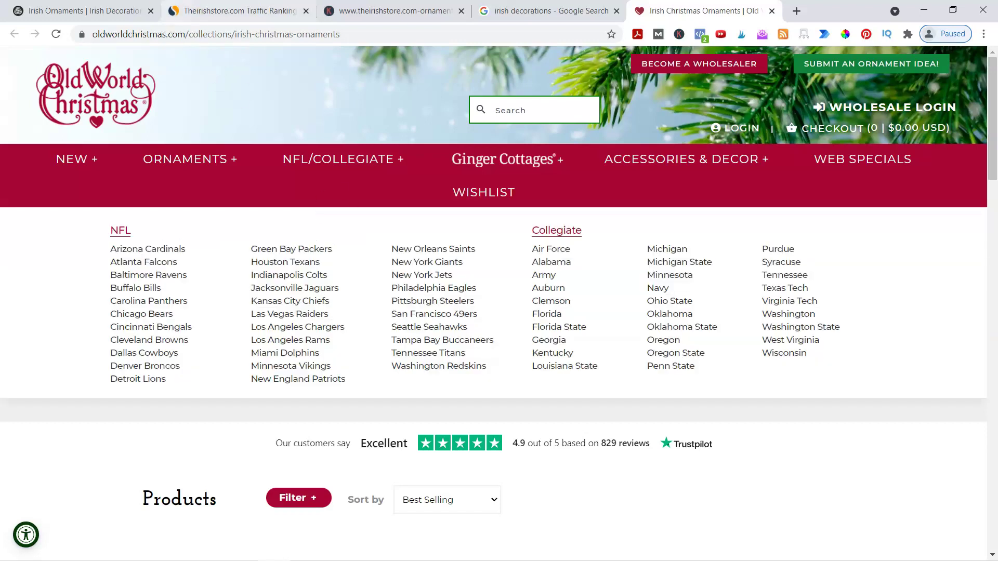
Switch to the Similarweb report for theirishstore.com and examine its rankings, total visits and engagement figures.
click(234, 10)
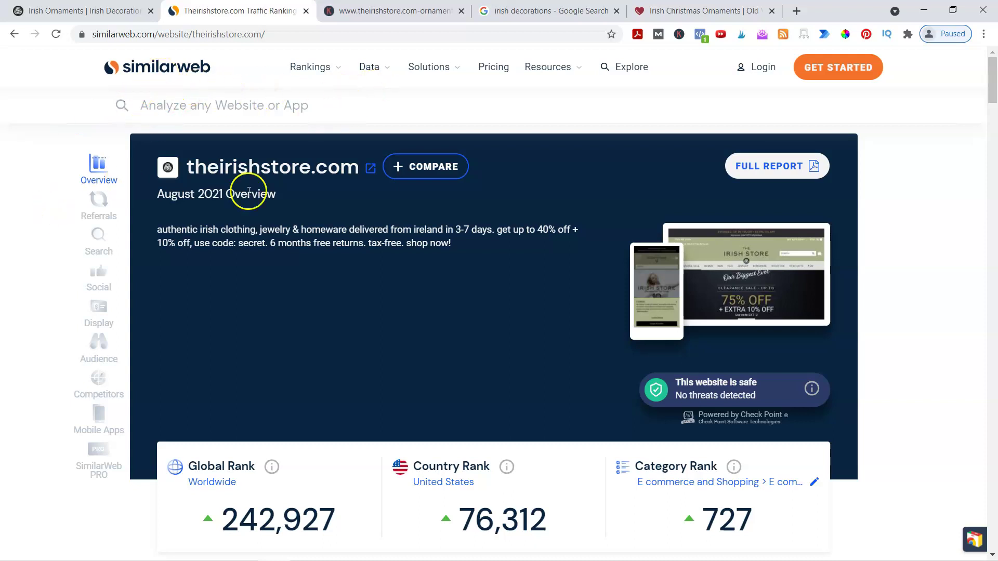
scroll(254, 318, down, 2)
scroll(254, 317, down, 1)
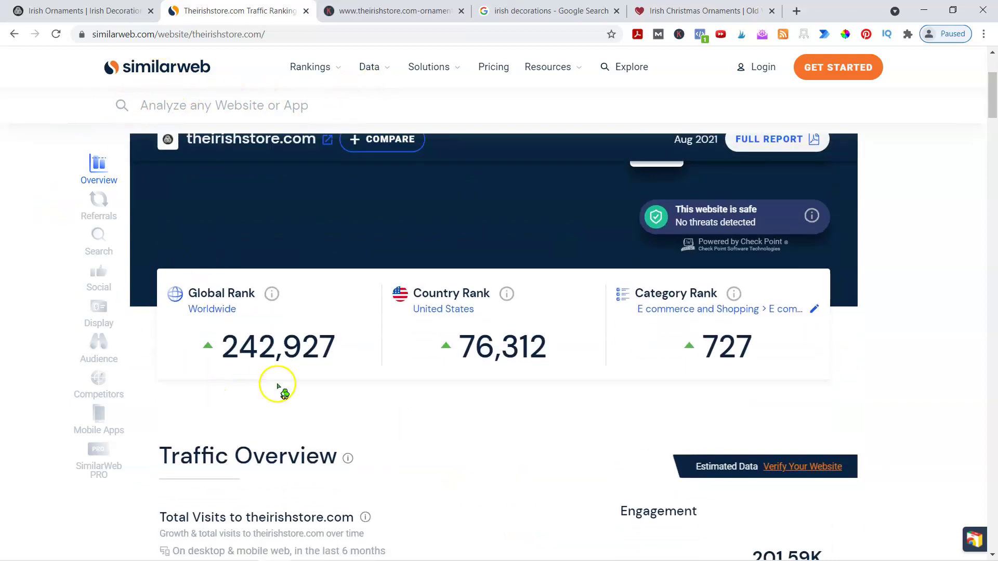
scroll(383, 400, down, 3)
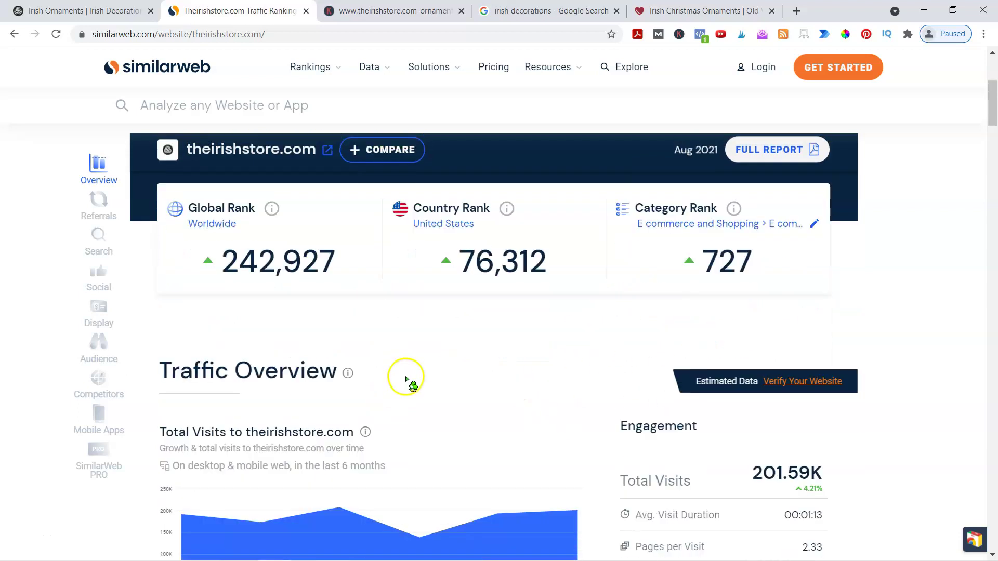
scroll(472, 304, down, 1)
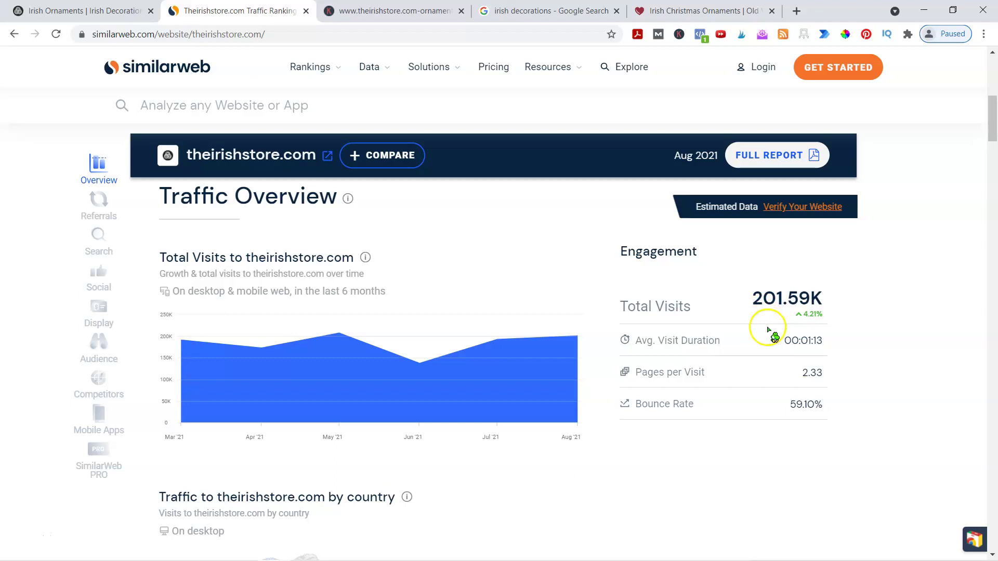
scroll(545, 281, up, 1)
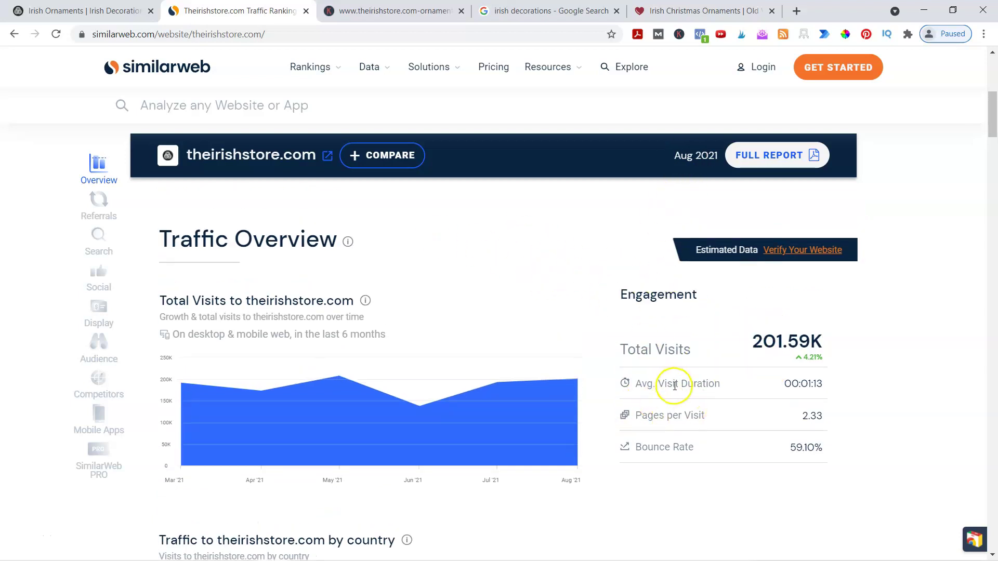
scroll(675, 385, down, 7)
scroll(676, 385, up, 6)
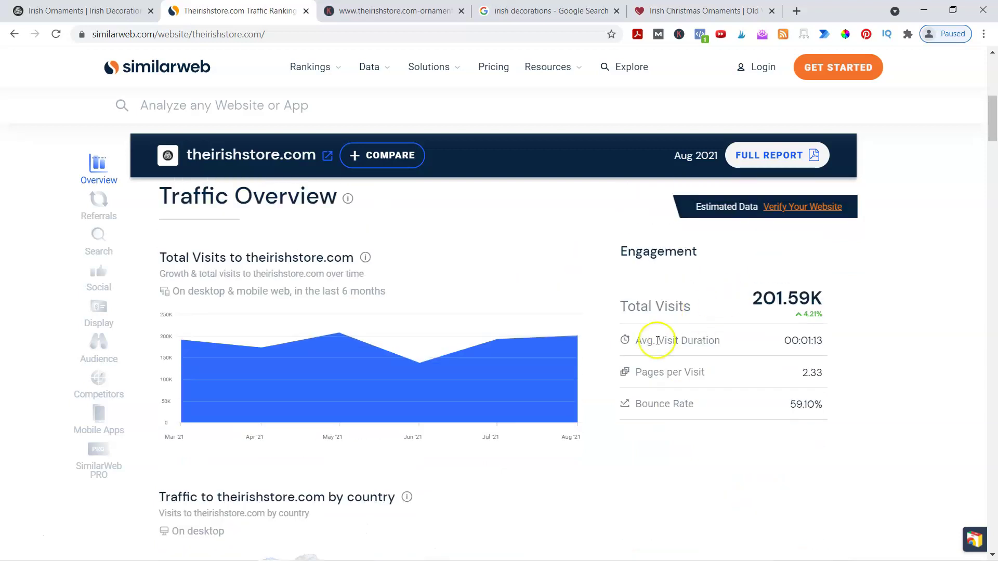
Examine theirishstore.com's traffic by country, its traffic sources and its referrals.
scroll(644, 346, down, 12)
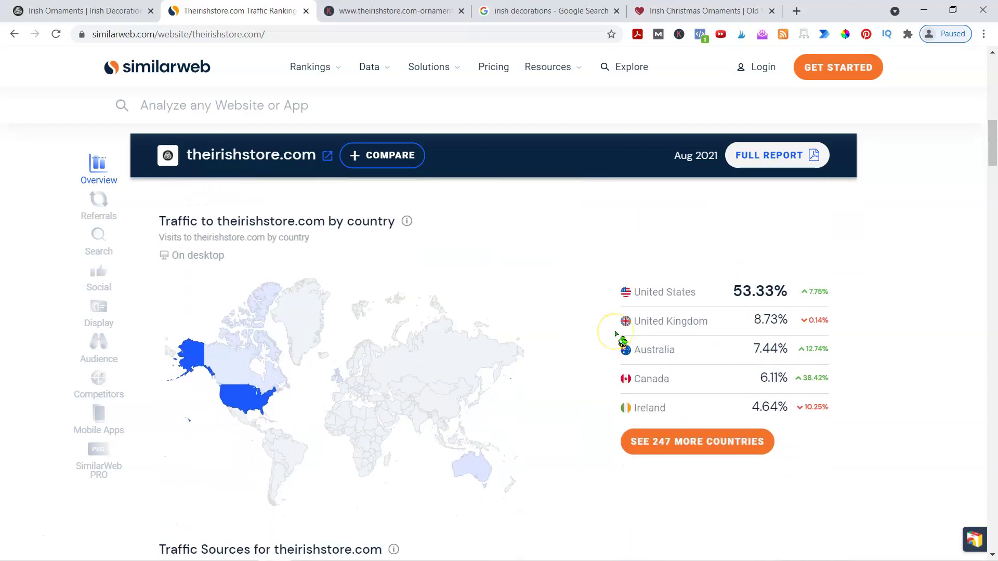
scroll(615, 333, down, 4)
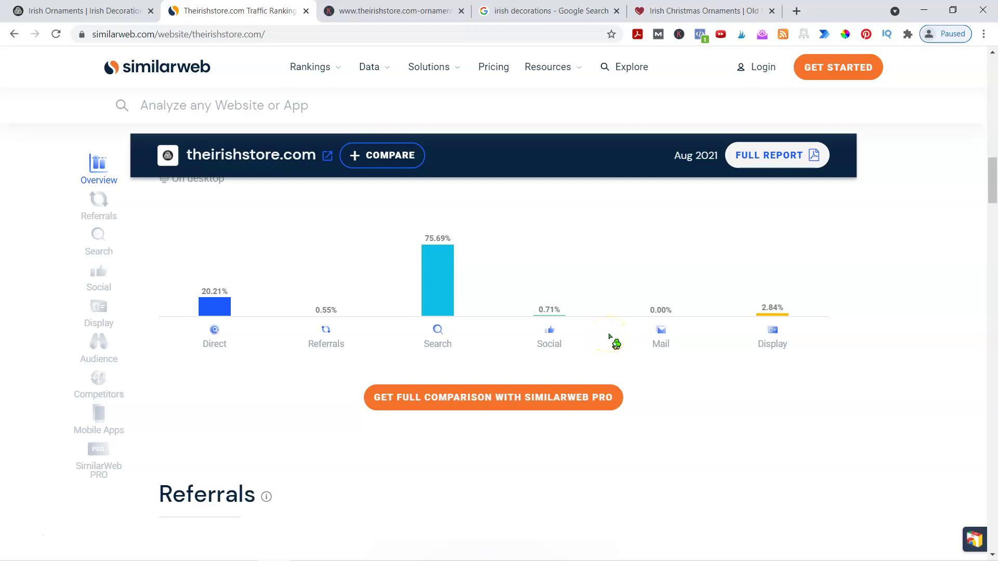
scroll(614, 333, up, 8)
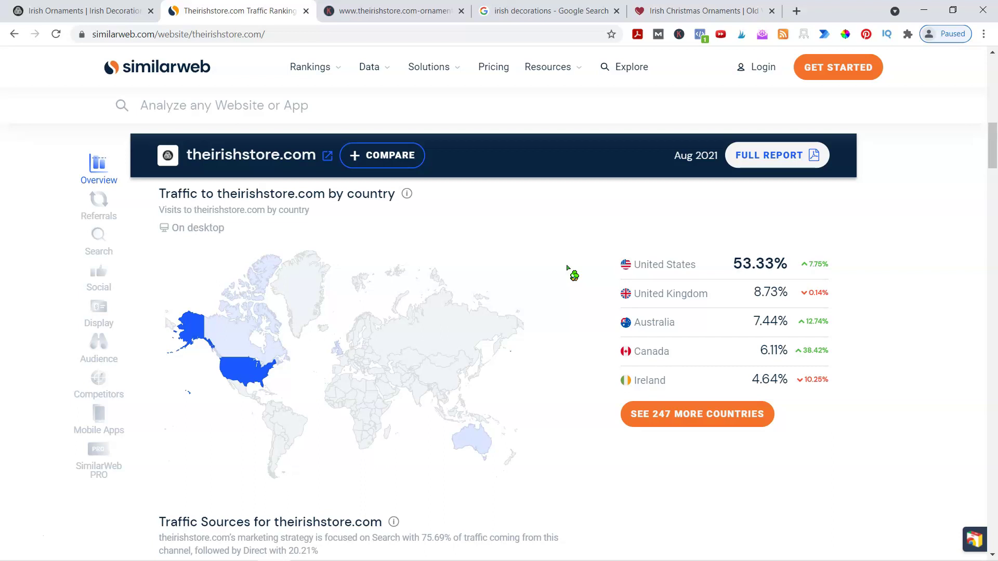
scroll(568, 268, down, 4)
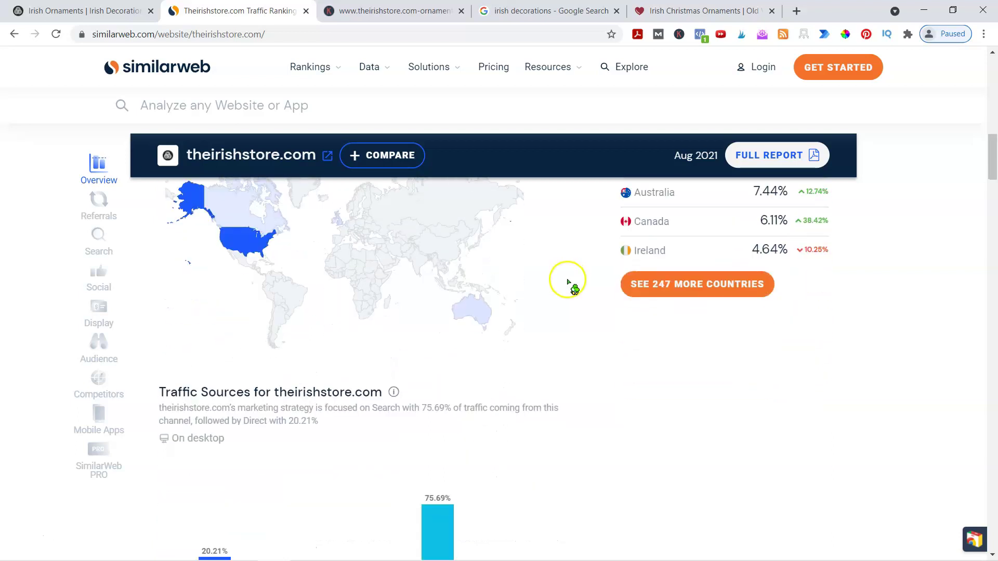
scroll(571, 286, down, 2)
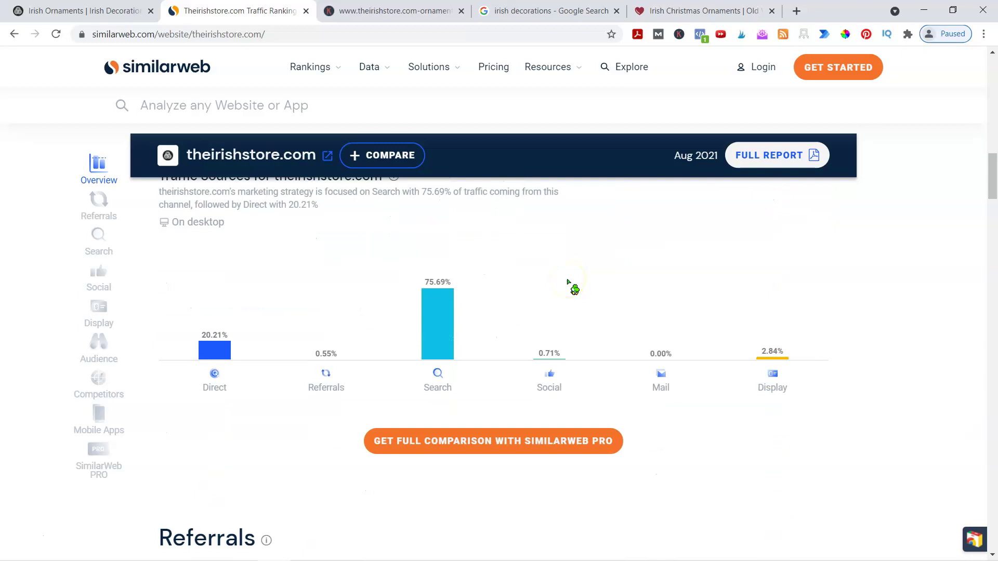
scroll(416, 271, down, 2)
scroll(364, 276, down, 4)
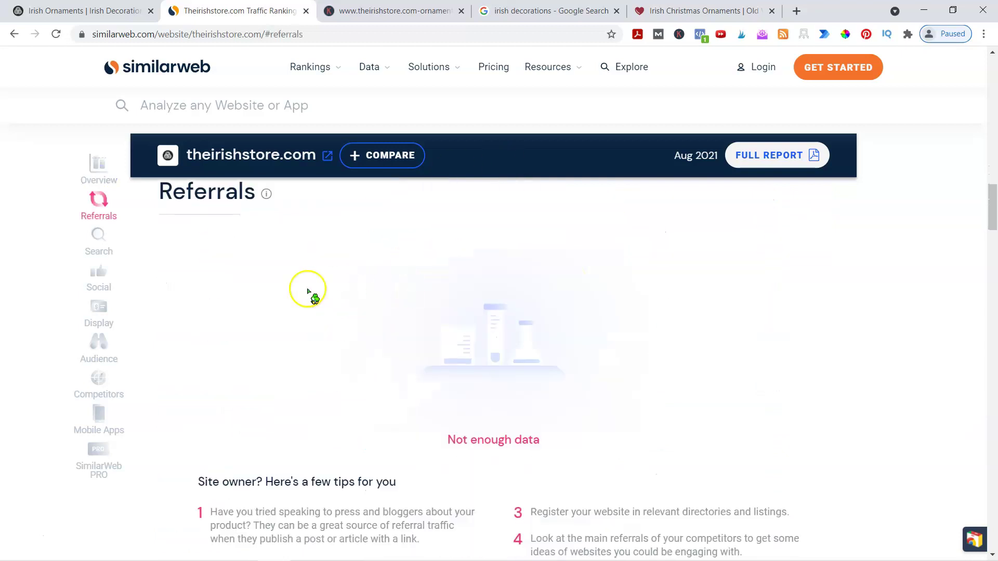
Go to the report's Competitors section and review the sites similar to theirishstore.com, checking back against the store's Ornaments page.
click(97, 383)
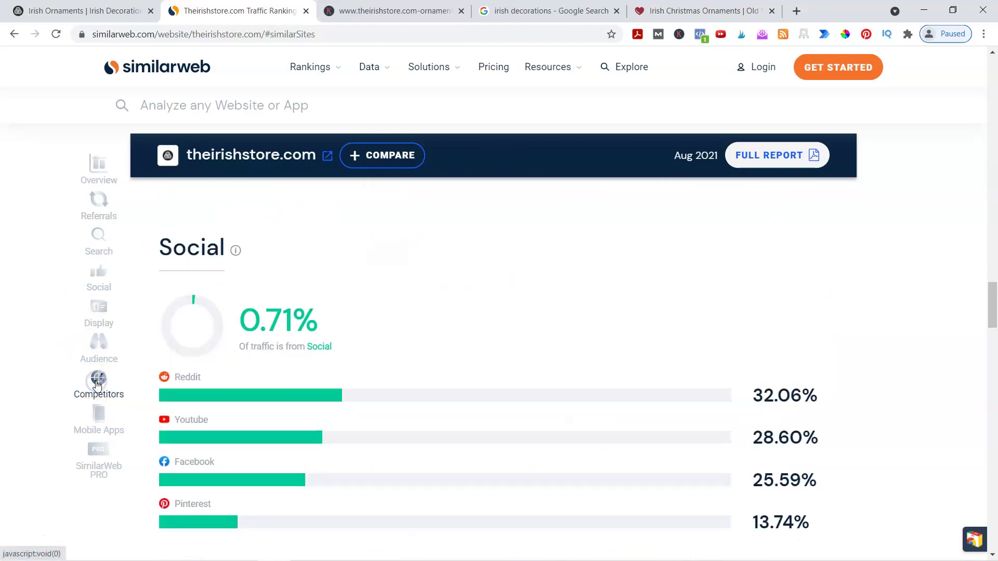
scroll(146, 343, down, 1)
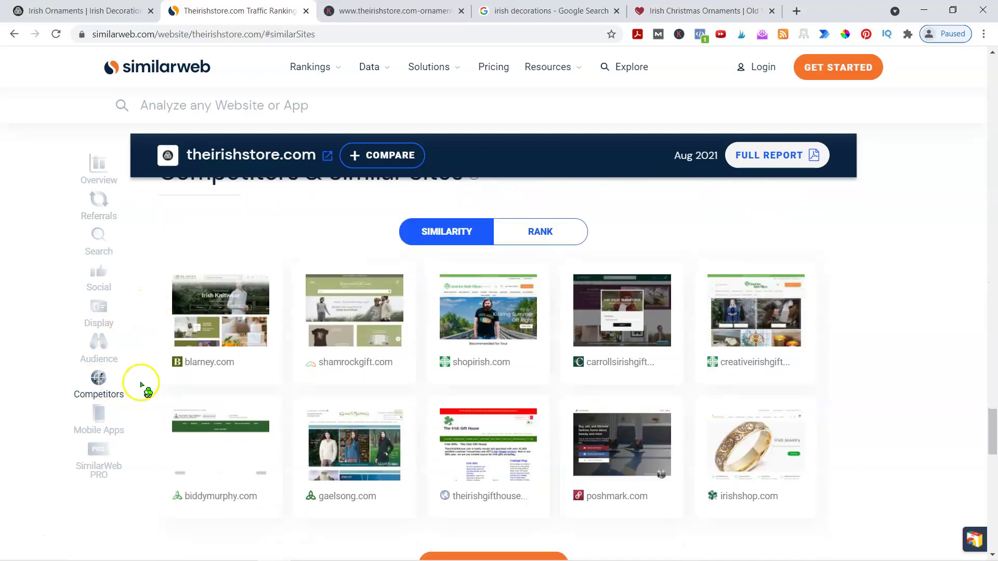
scroll(143, 394, down, 1)
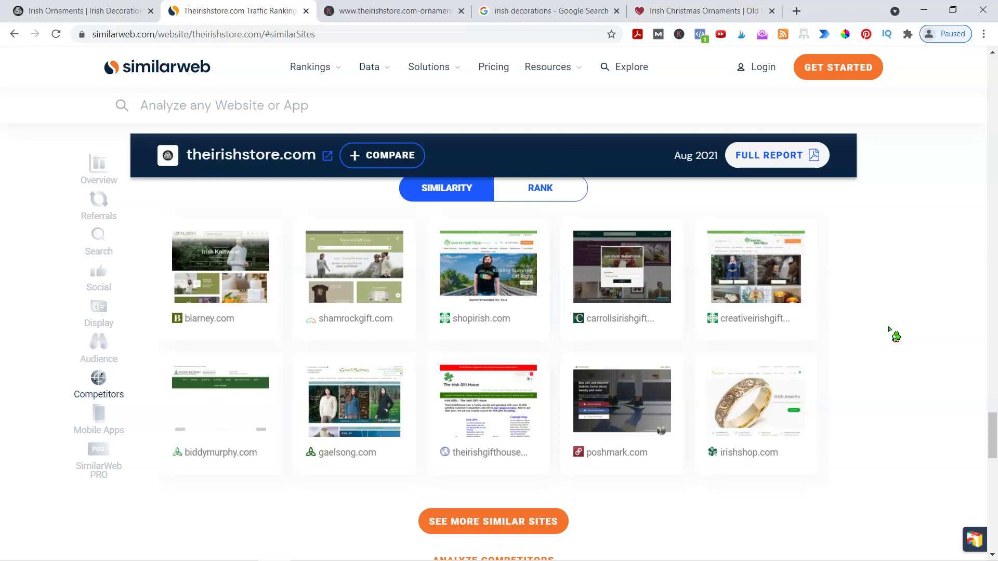
click(891, 318)
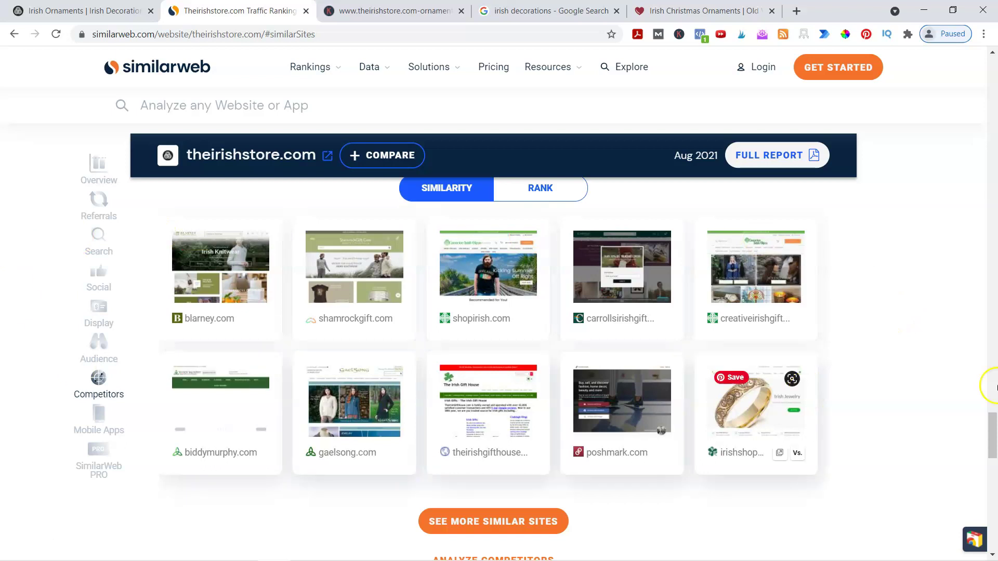
click(946, 361)
click(890, 385)
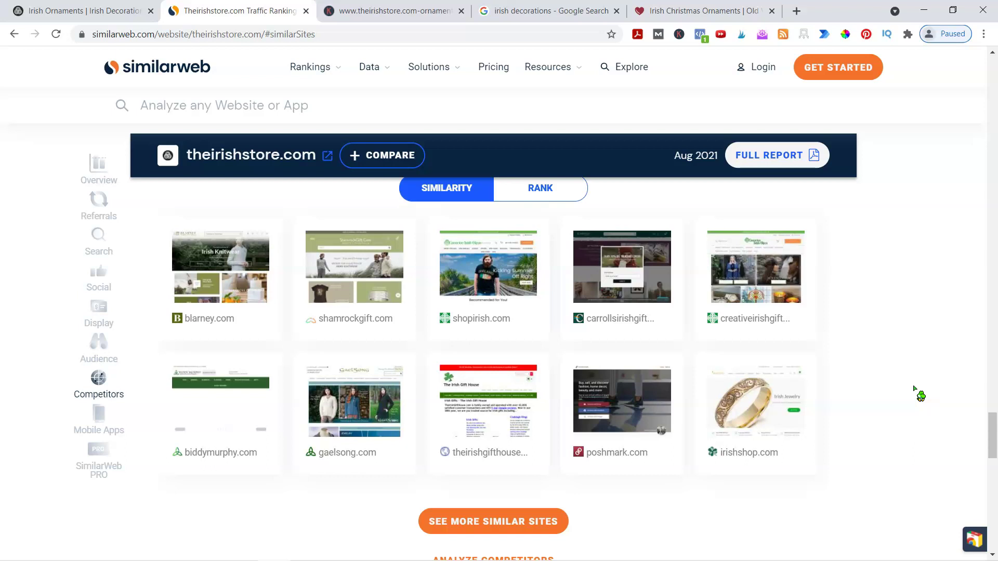
click(104, 10)
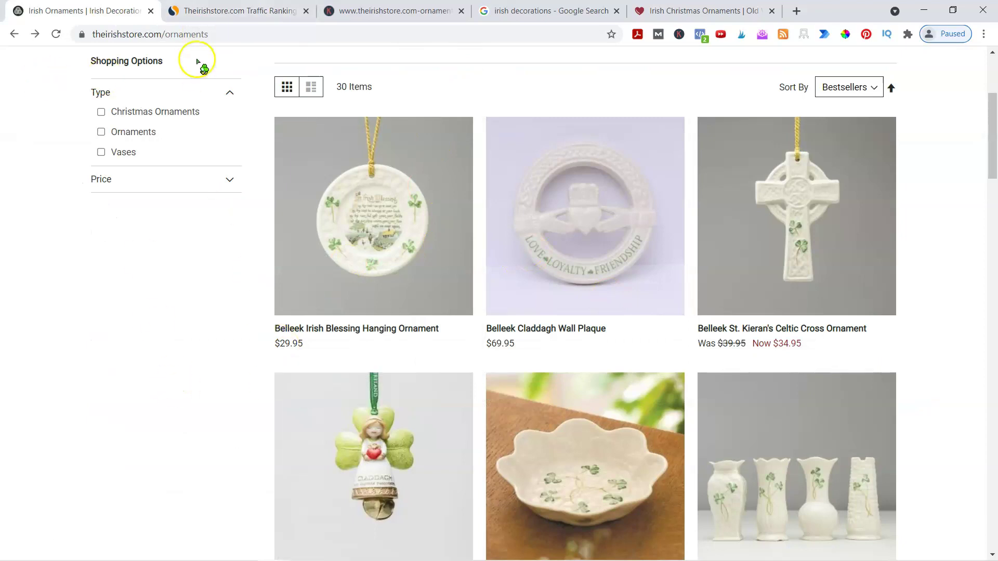
click(237, 9)
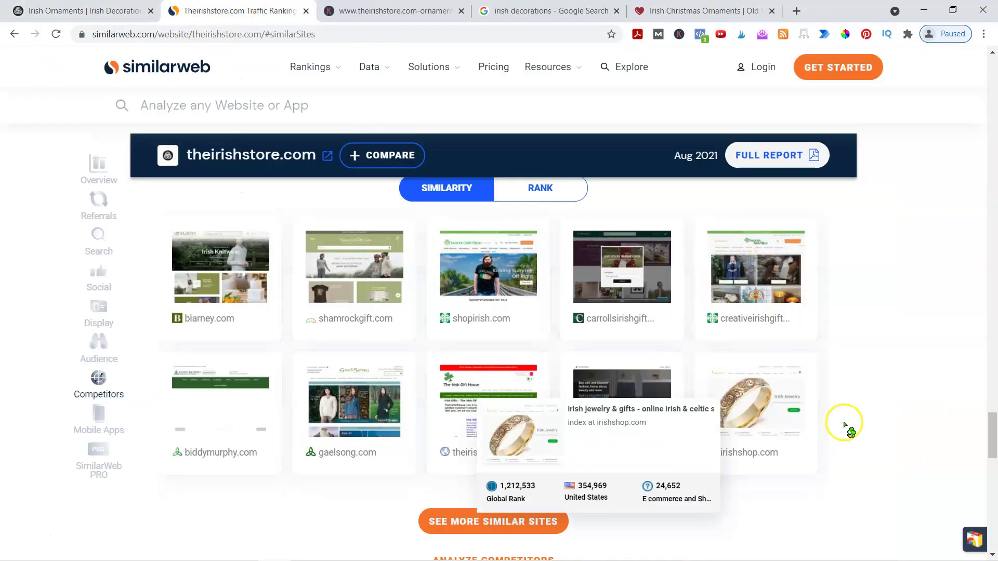